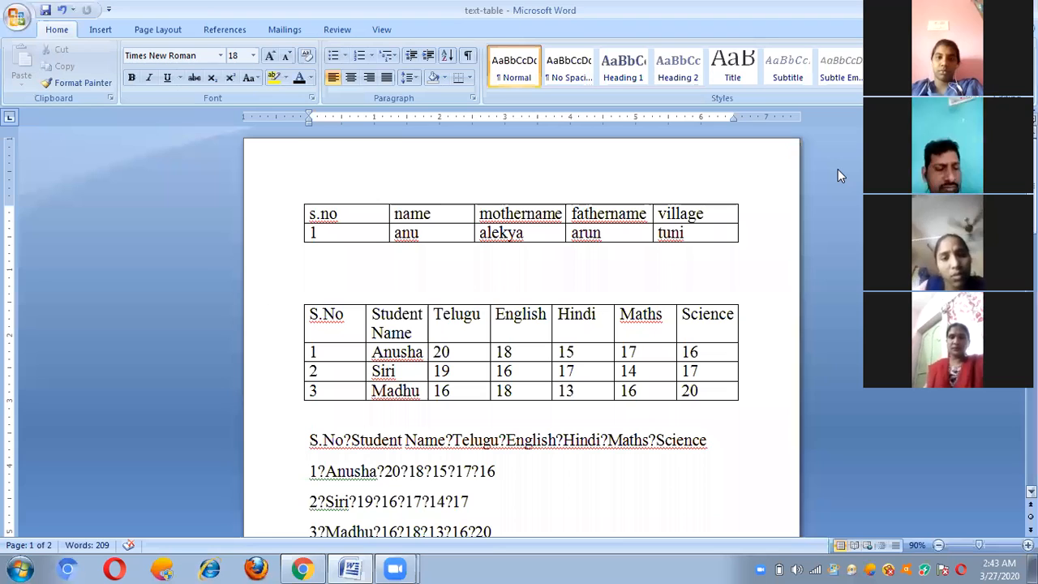
- Convert the four question-mark-separated lines of student marks into a seven-column table, using "?" as the custom separator
scroll(382, 273, down, 3)
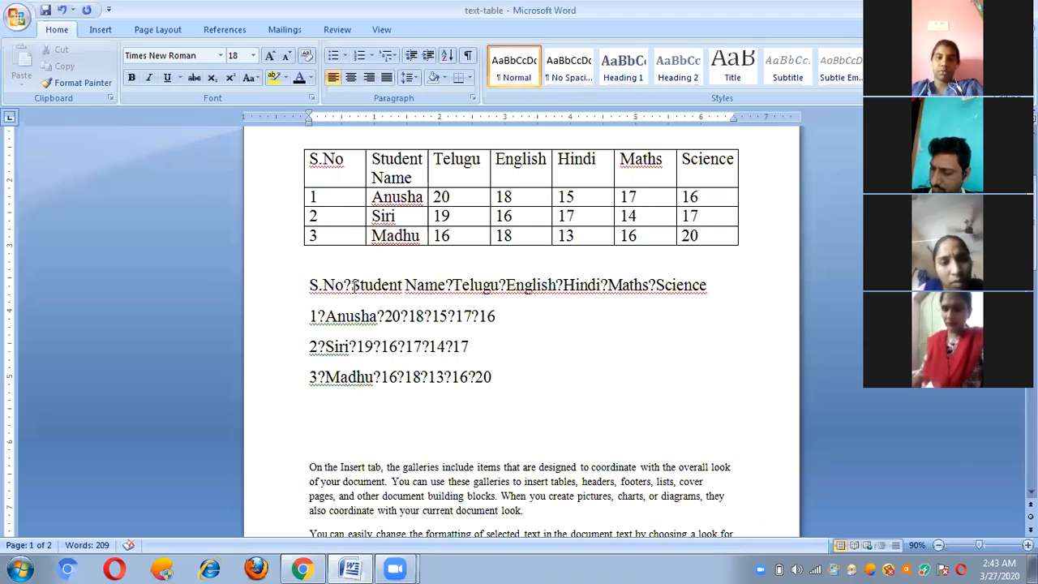
drag(309, 285, 497, 375)
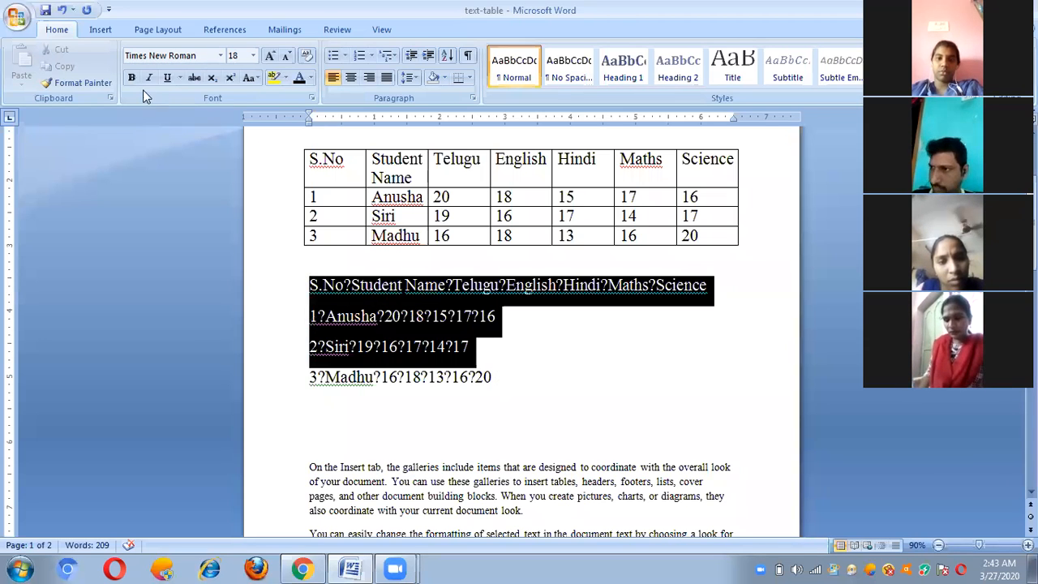
click(95, 33)
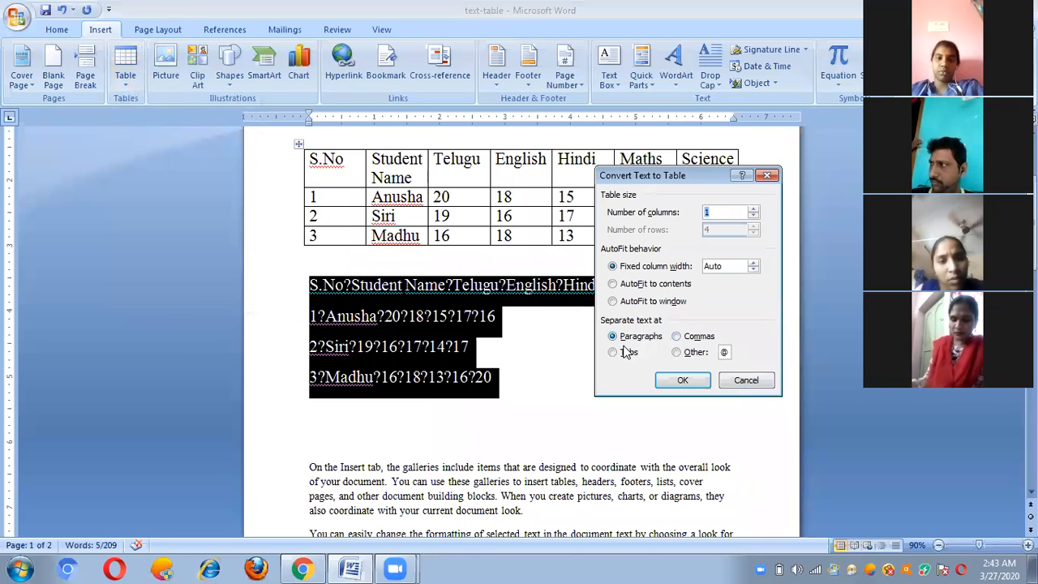
click(677, 353)
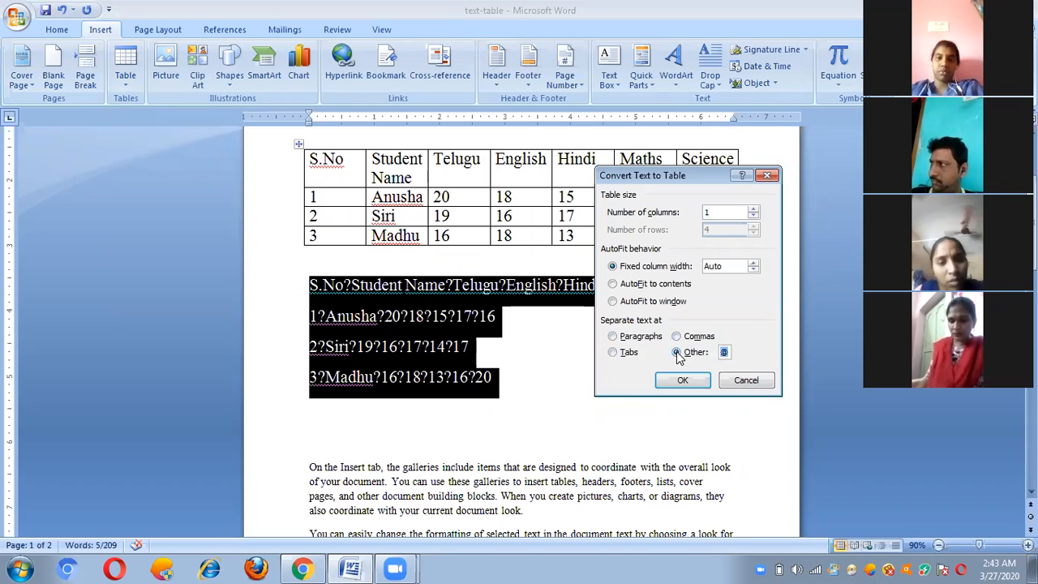
click(726, 351)
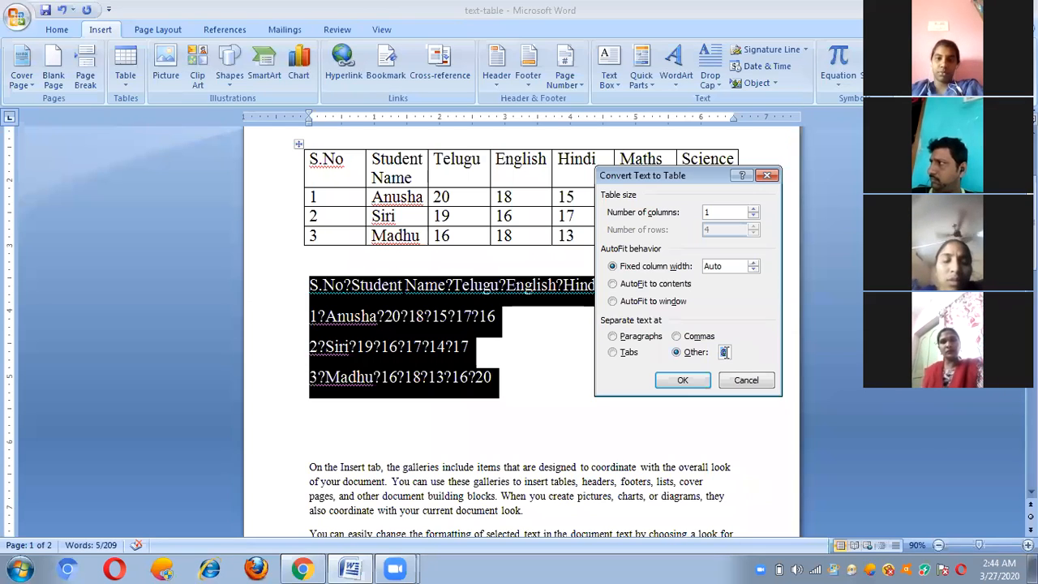
text(?)
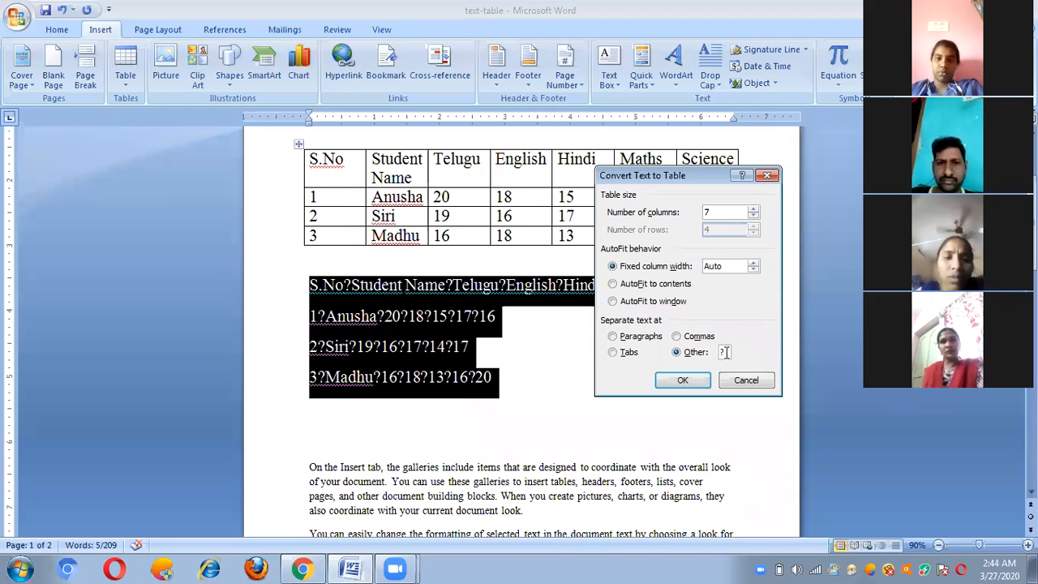
click(685, 378)
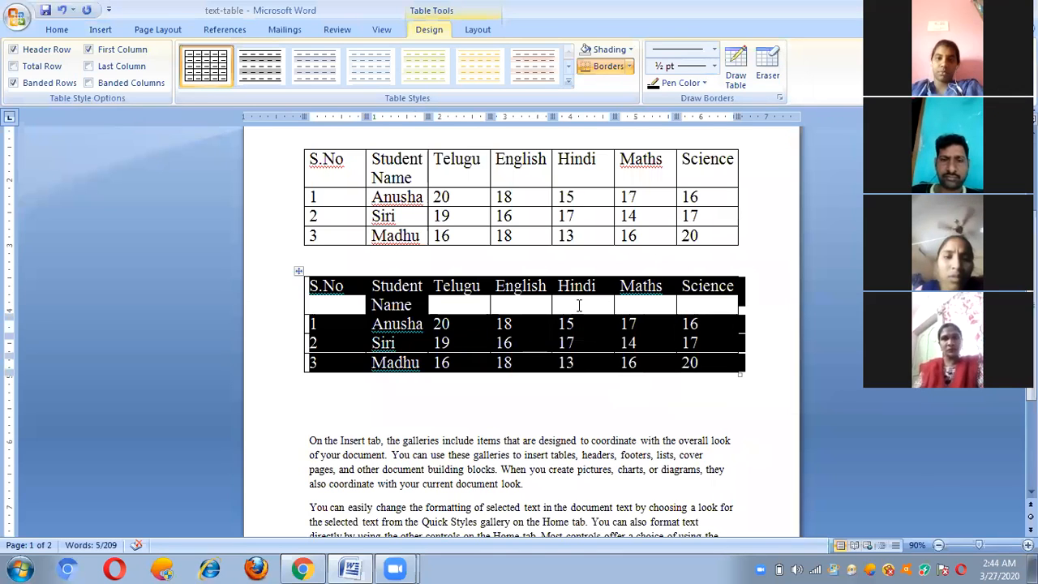
click(579, 305)
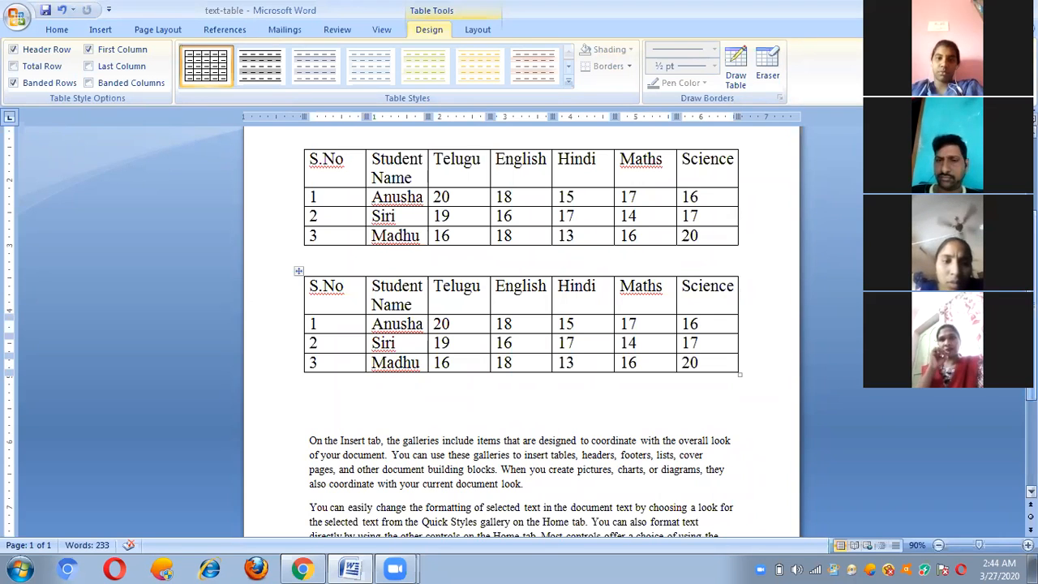
- Try converting the three paragraphs below the marks tables into a one-column table separated at paragraphs, and undo the conversion
scroll(519, 325, down, 1)
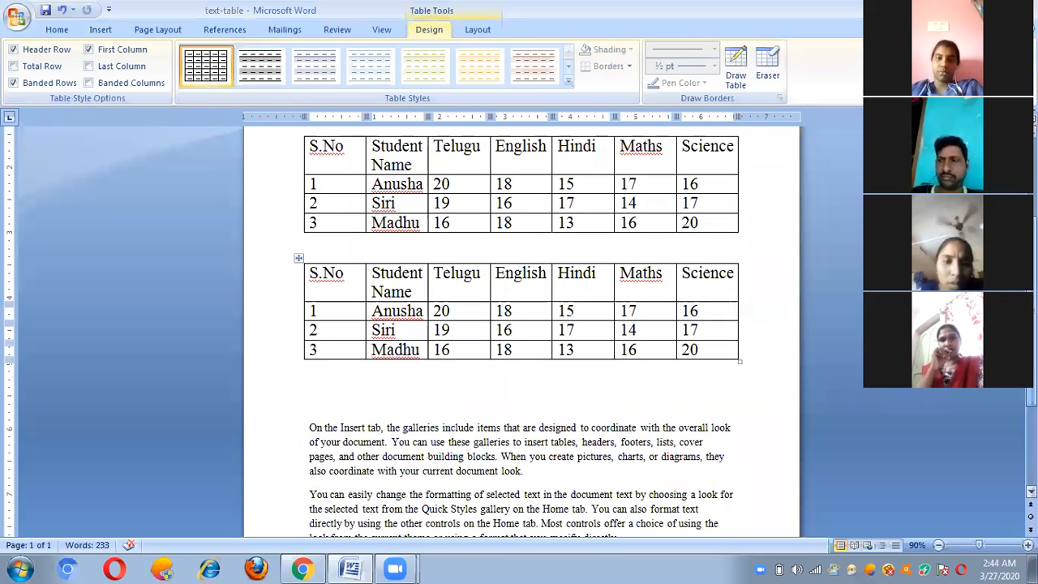
key(ctrl+z)
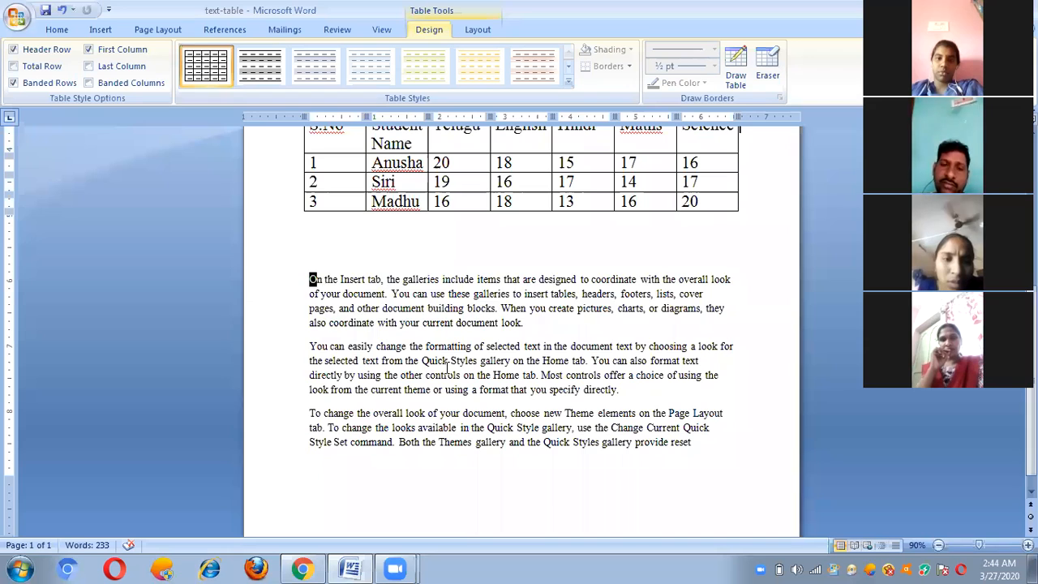
drag(309, 278, 448, 360)
drag(663, 435, 685, 447)
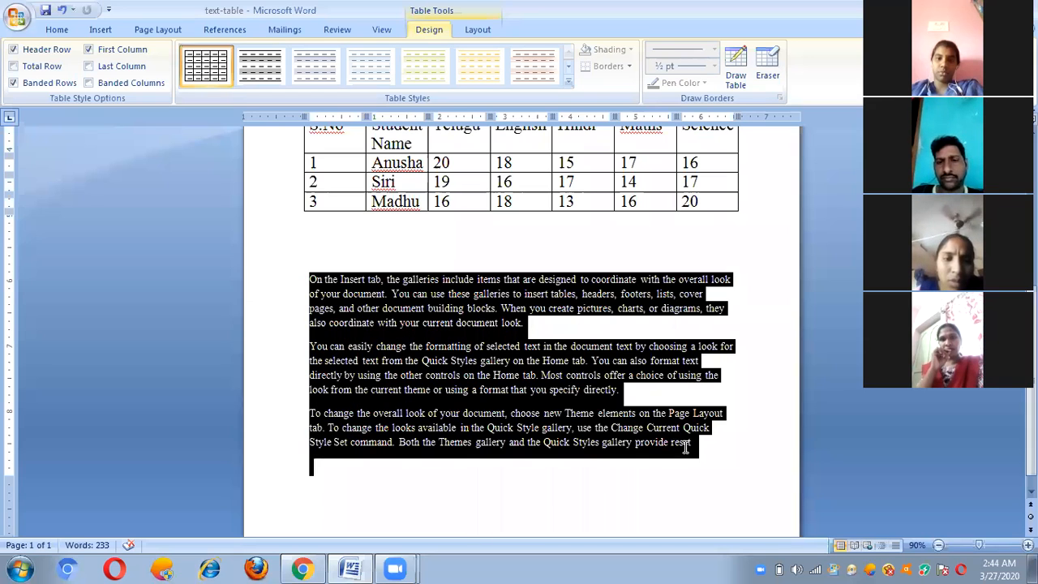
click(104, 31)
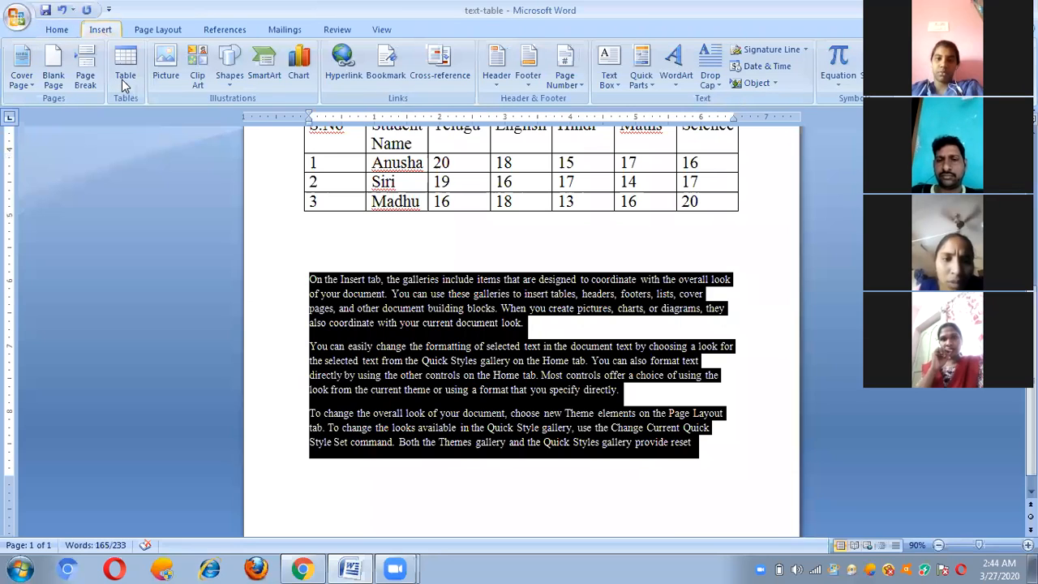
click(121, 80)
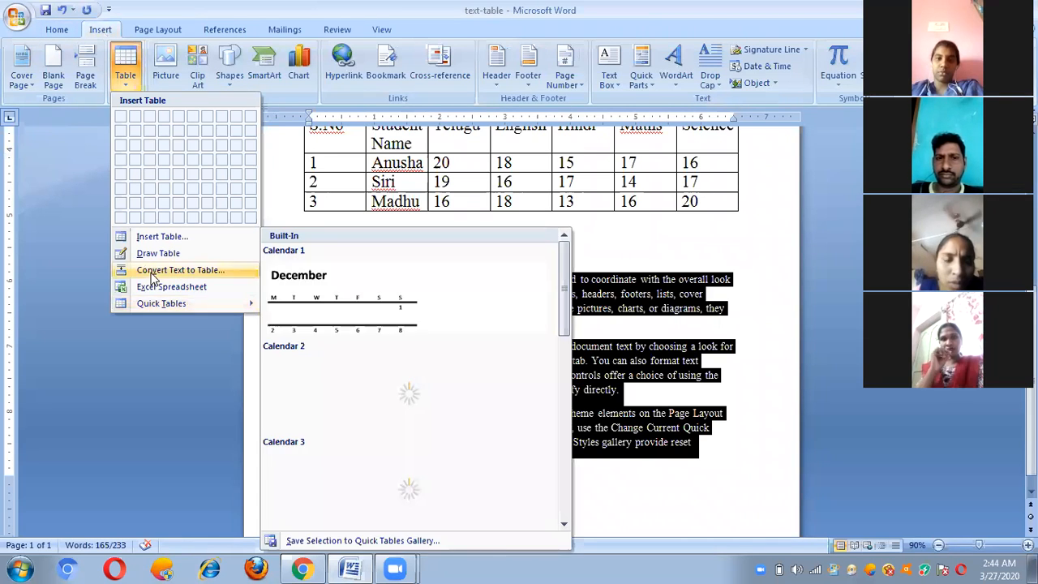
click(178, 270)
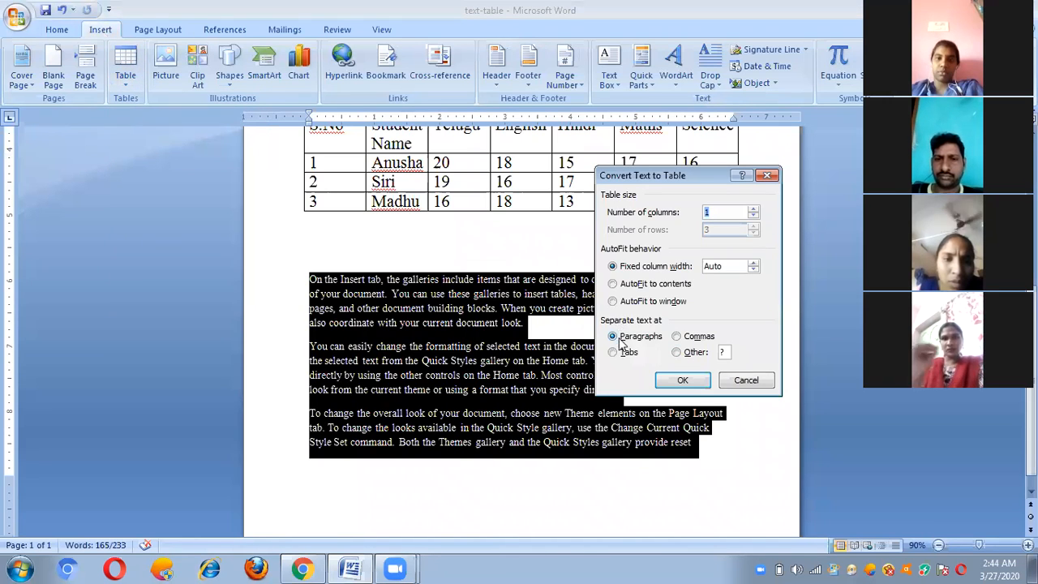
click(683, 379)
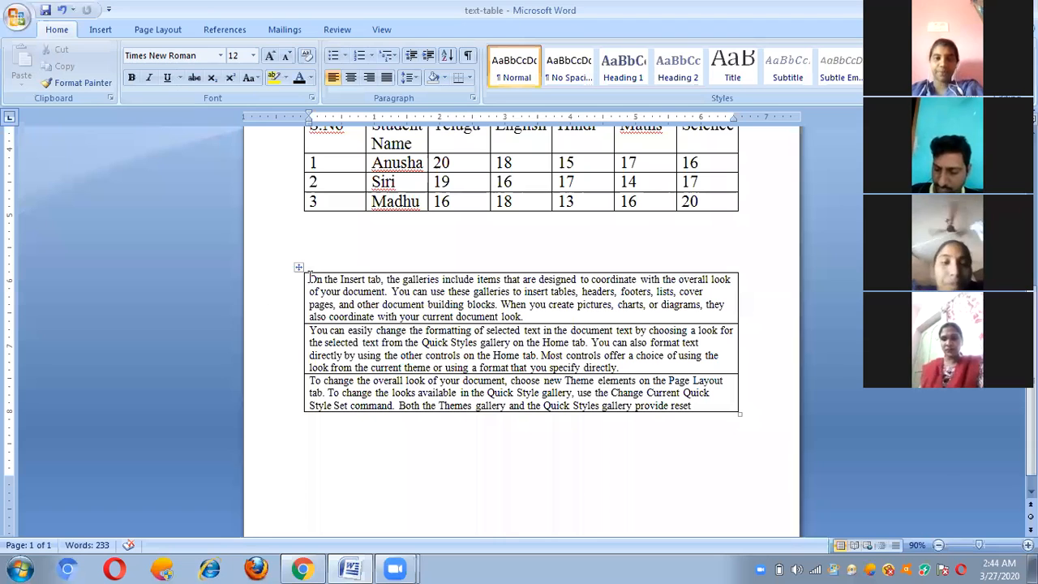
key(ctrl+z)
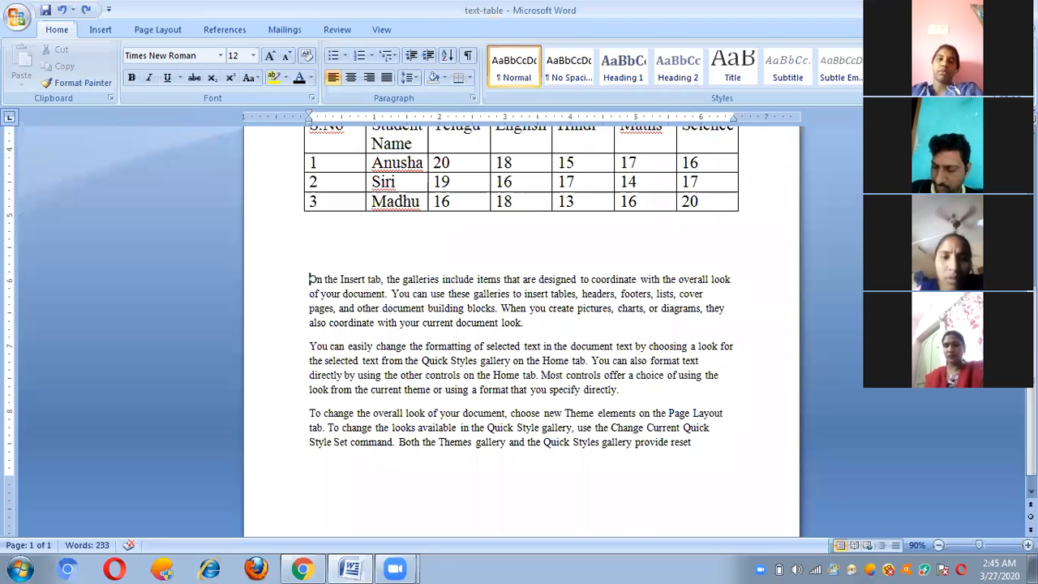
- Add the prefixes "1@", "2@" and "3@" to the start of the three paragraphs below the marks tables
text(1)
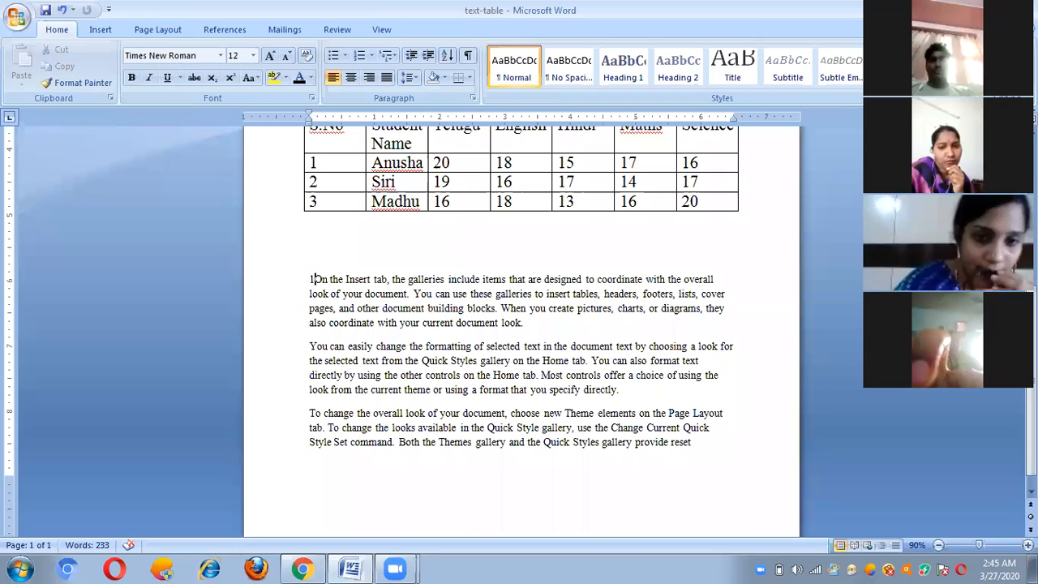
text(@)
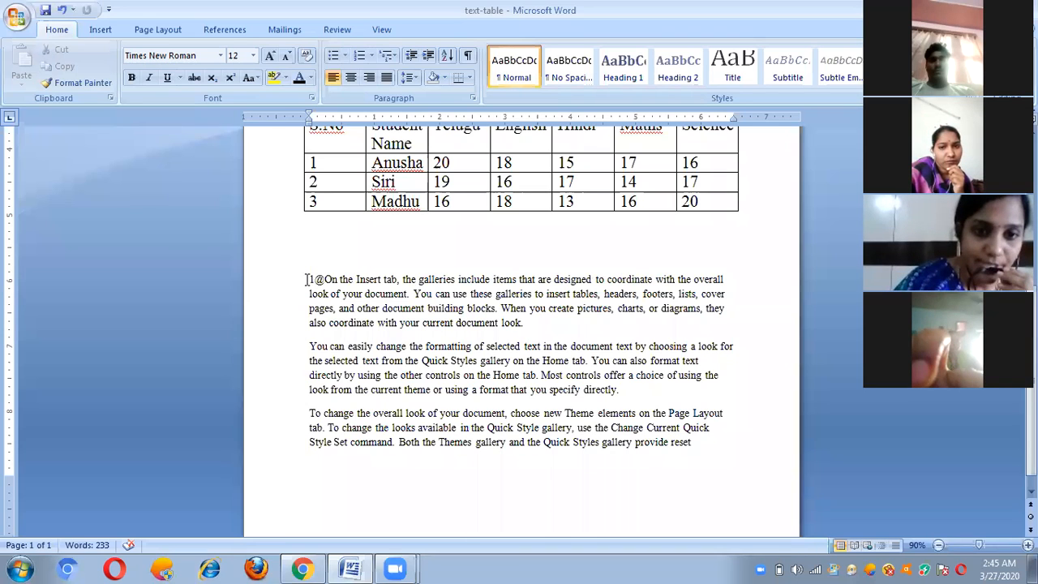
click(309, 346)
text(2)
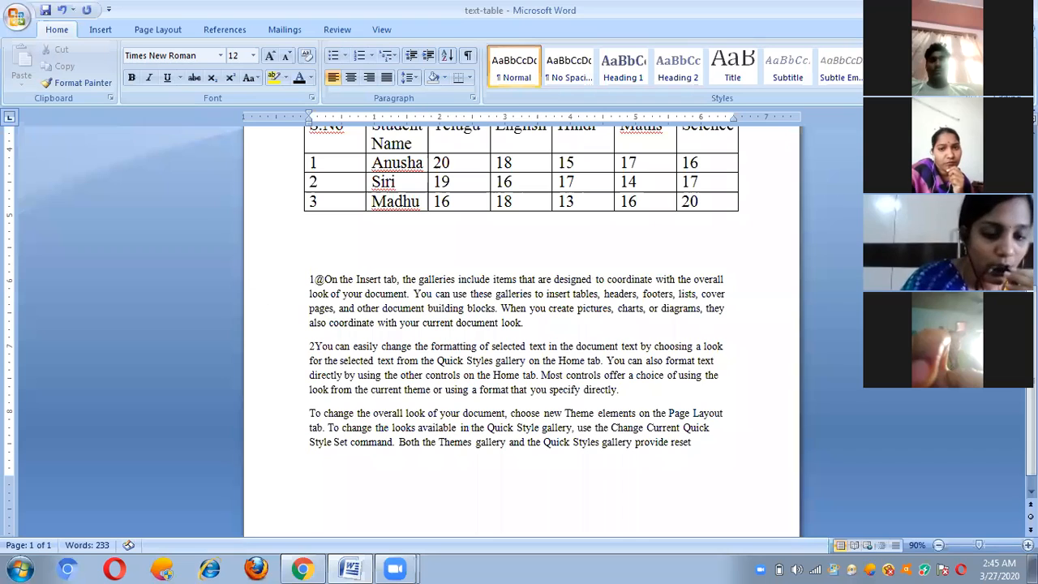
text(@)
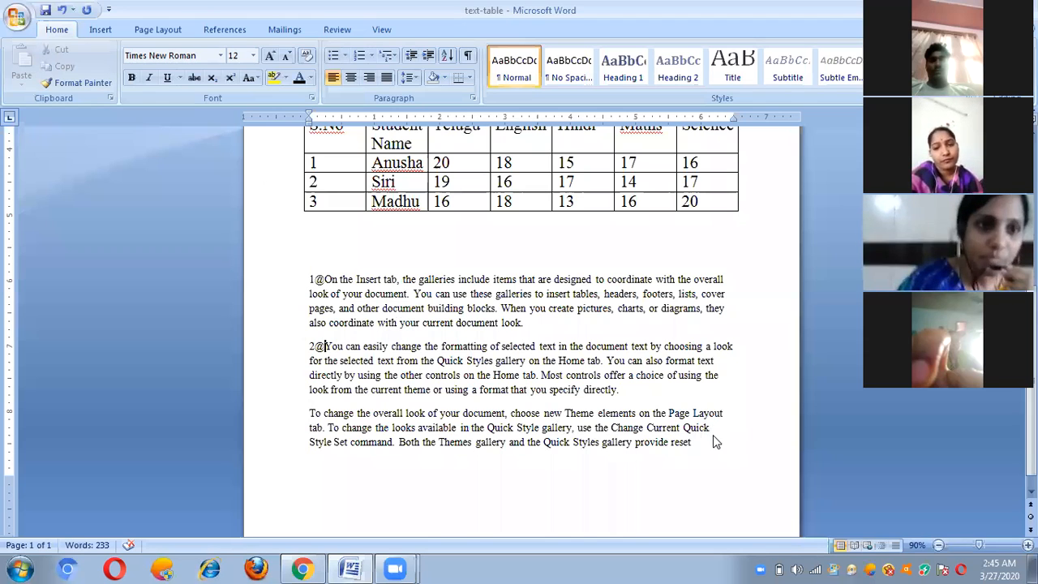
text(3@)
- Try converting the three numbered paragraphs into a table with the default paragraph separator, and undo it
drag(309, 279, 714, 436)
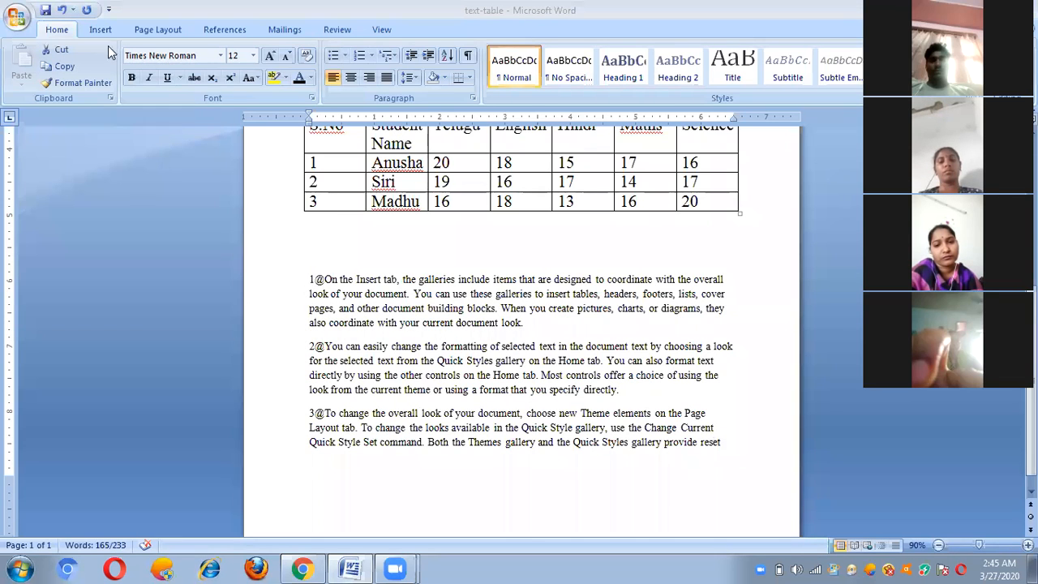
click(103, 17)
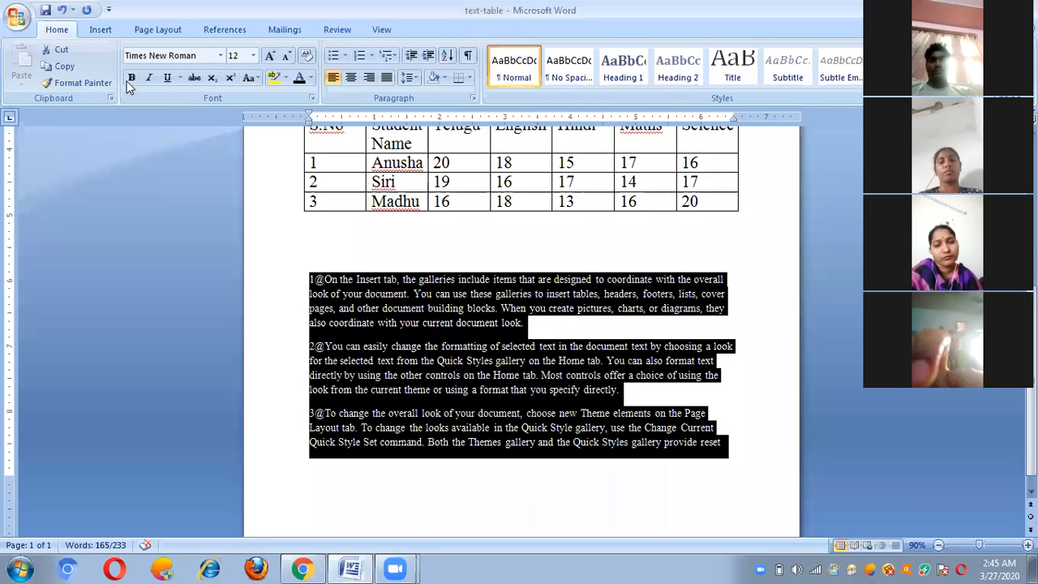
click(101, 30)
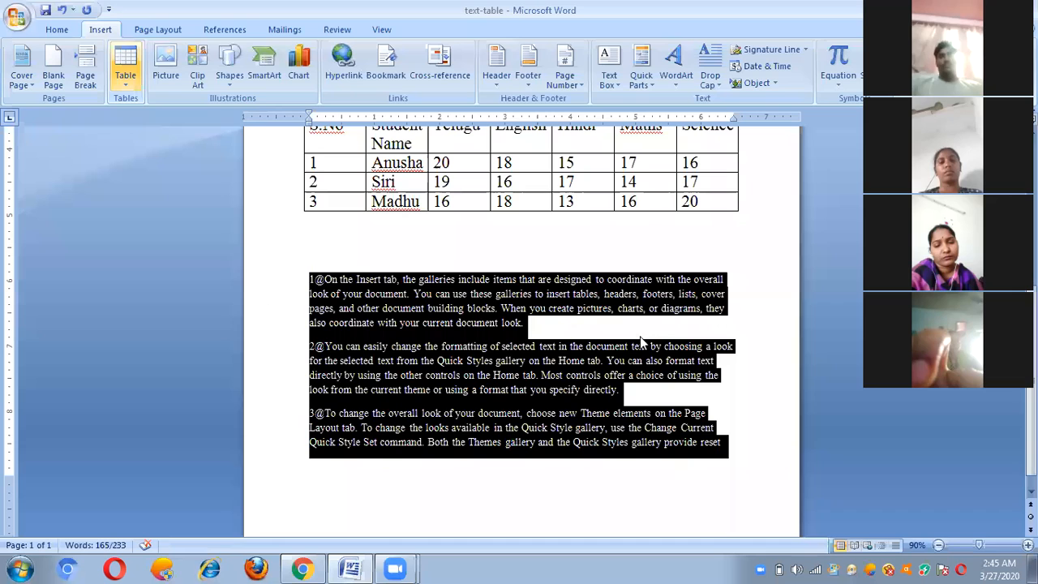
click(679, 380)
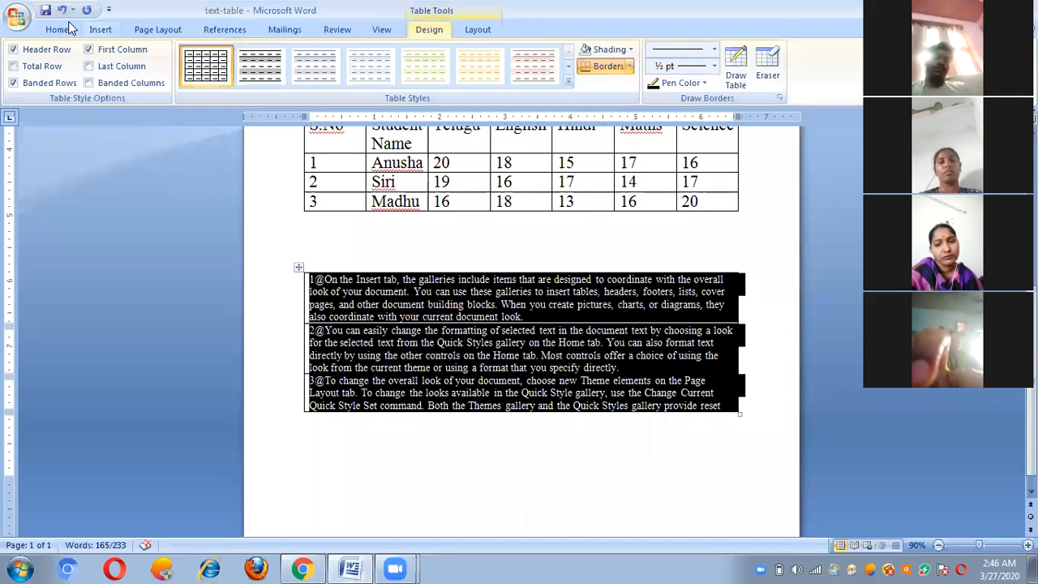
key(ctrl+z)
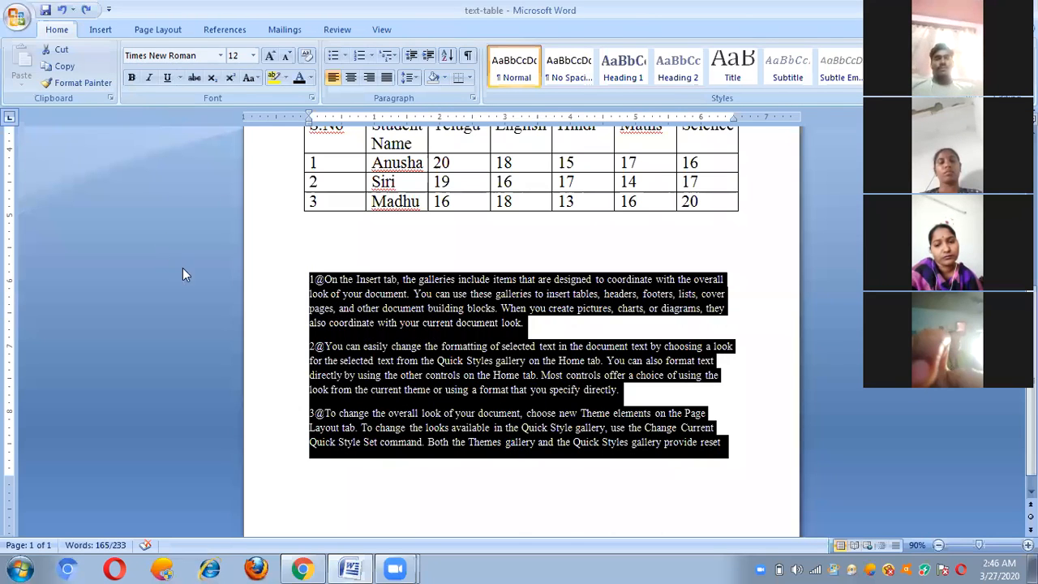
- Convert the three numbered paragraphs into a two-column table, using "@" as the custom separator
click(100, 30)
click(126, 68)
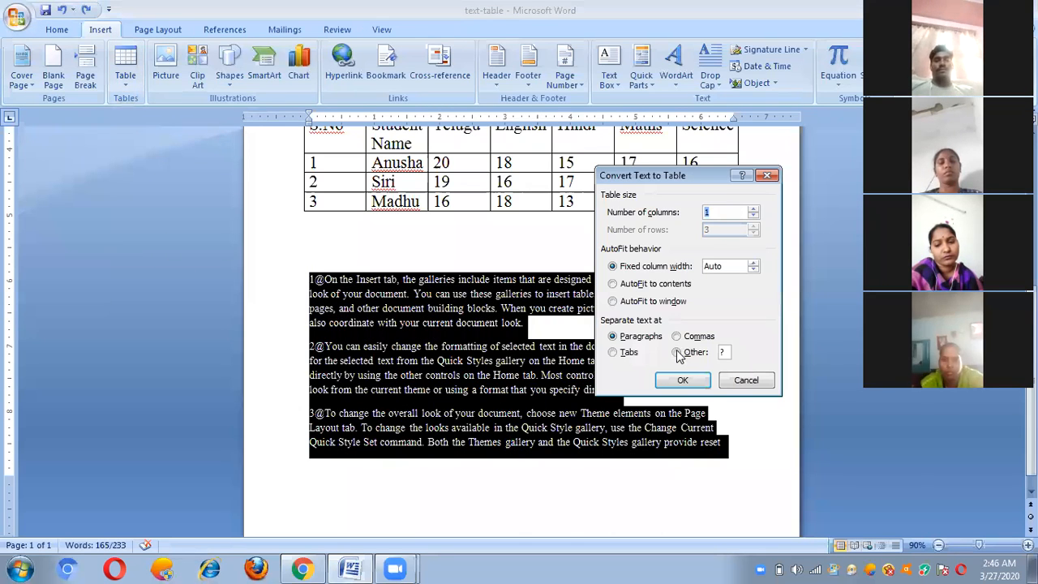
click(723, 352)
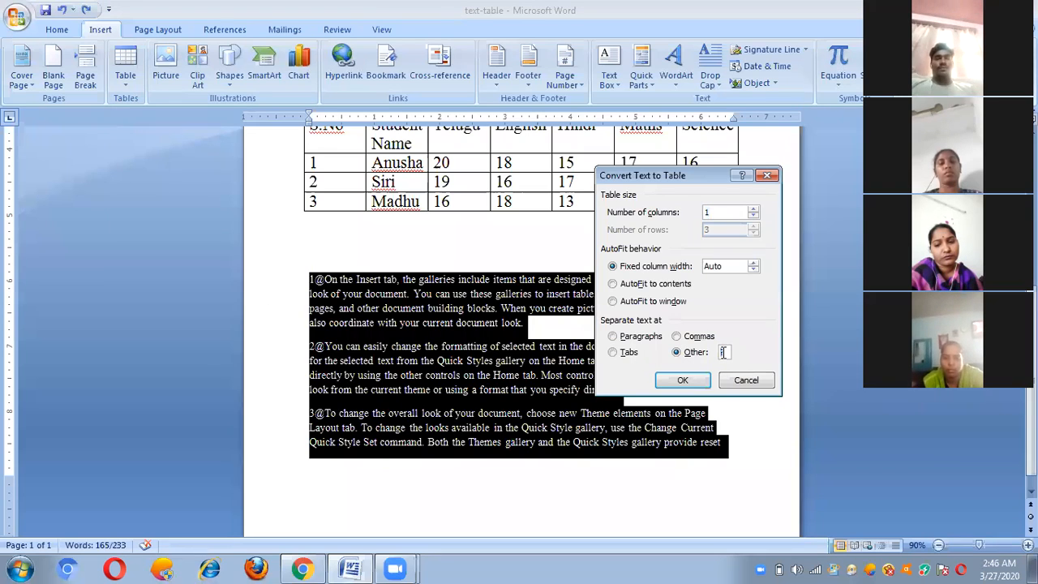
text(@)
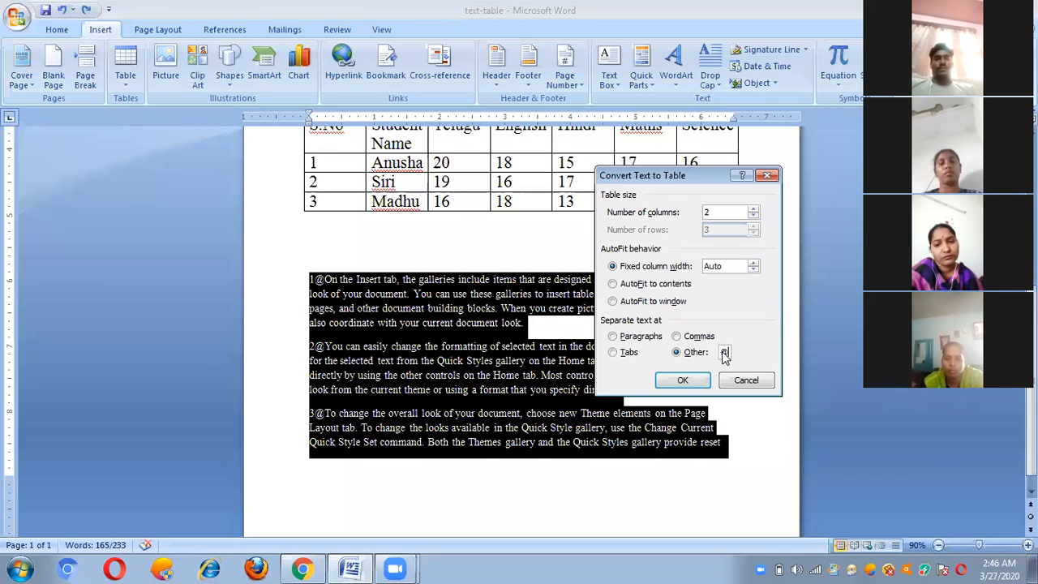
click(684, 380)
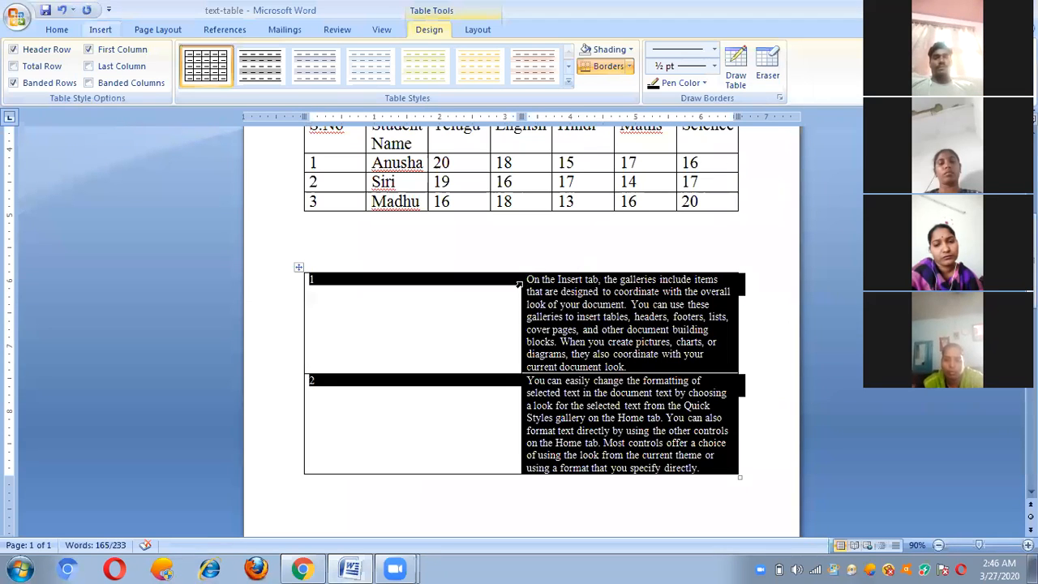
key(Up)
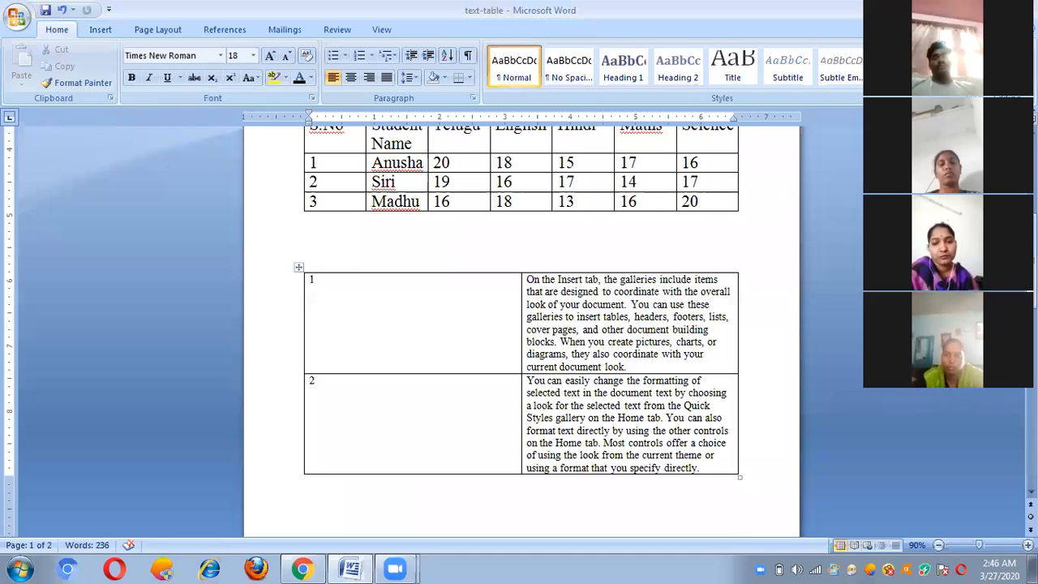
- Convert the two-column table of numbered paragraphs back to text, separating the text with tabs
scroll(521, 324, down, 3)
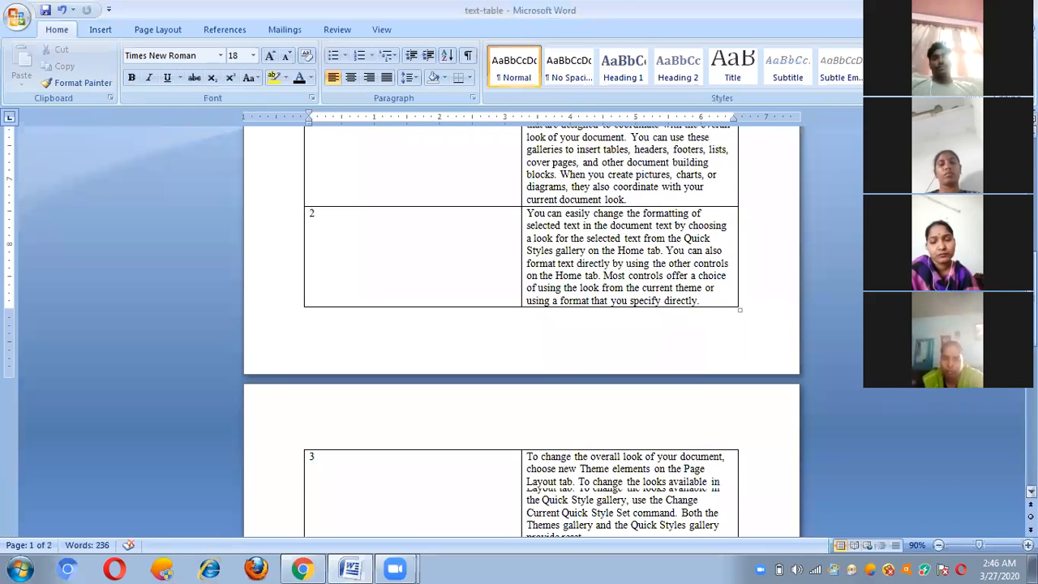
scroll(521, 332, up, 3)
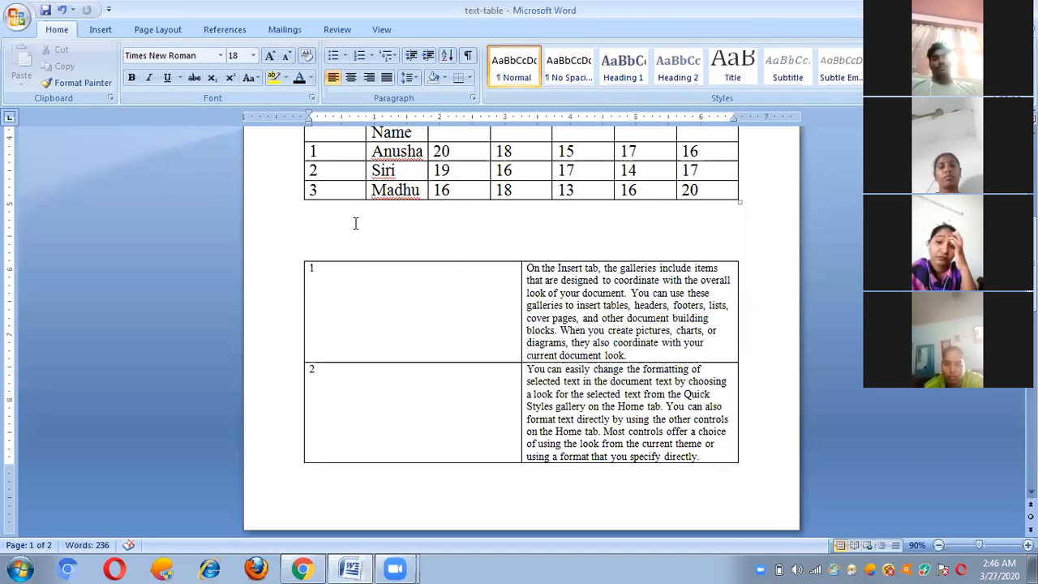
key(Up)
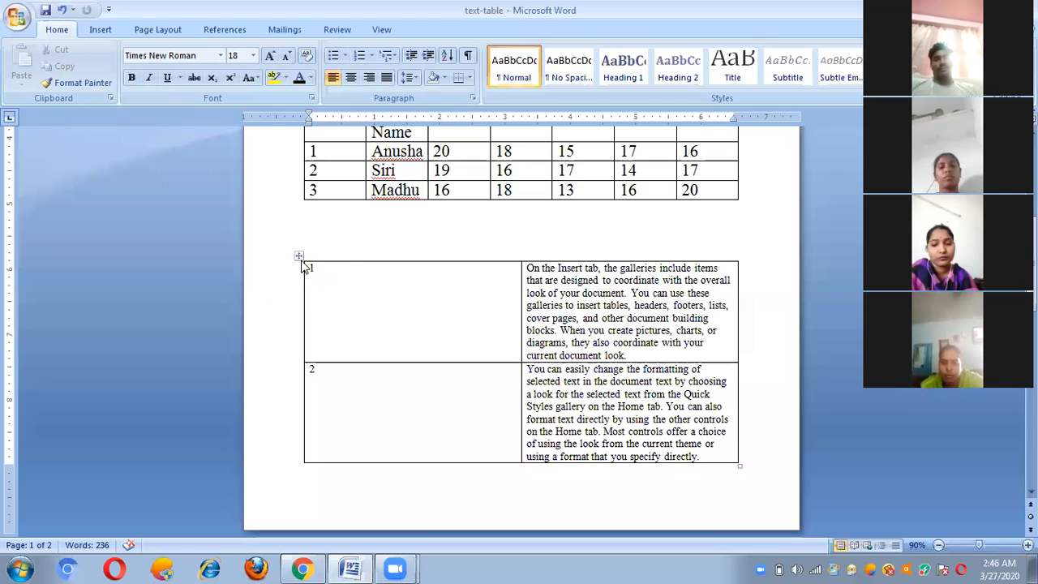
click(341, 298)
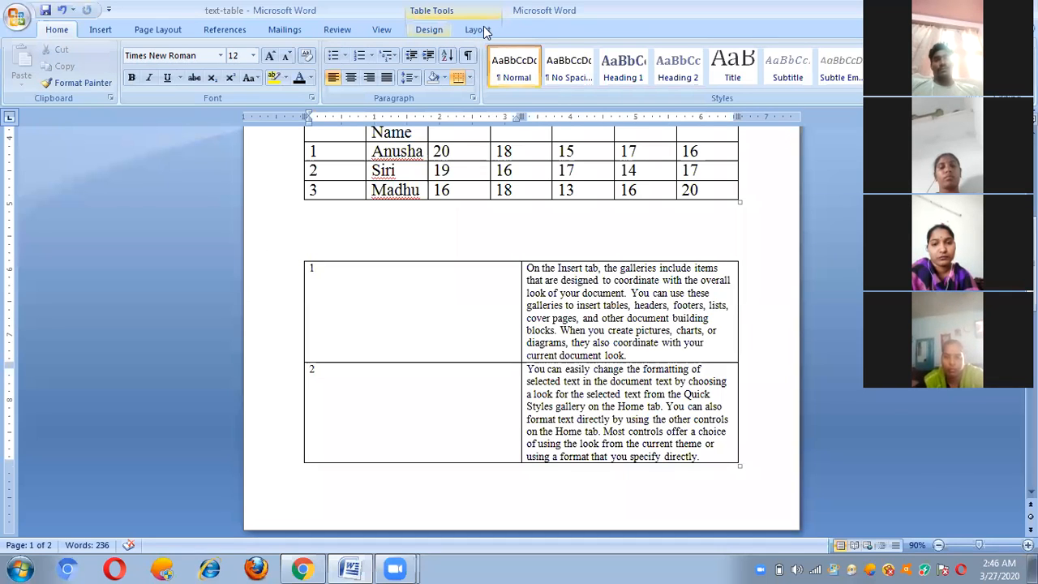
click(480, 29)
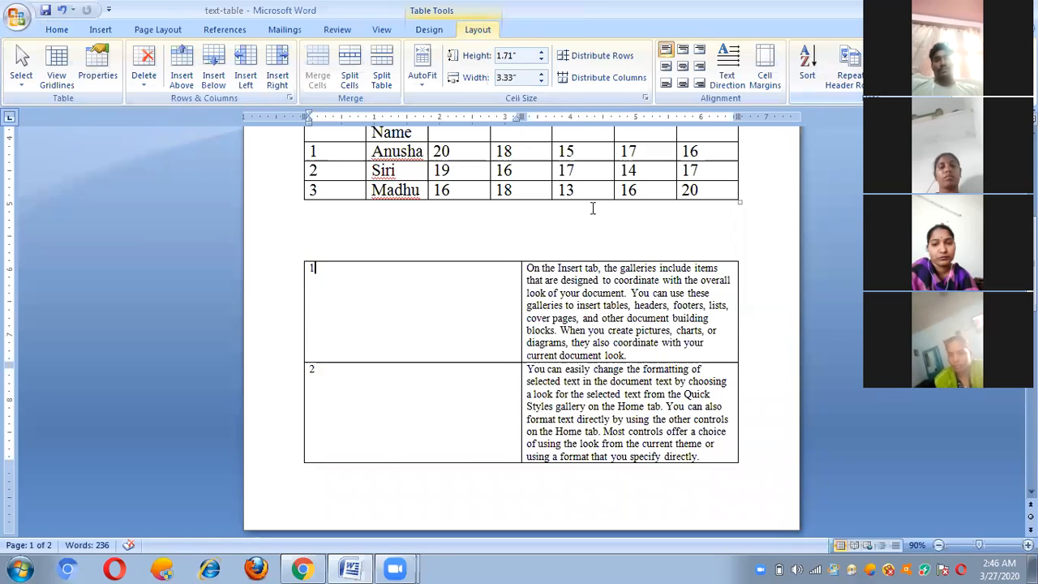
click(301, 256)
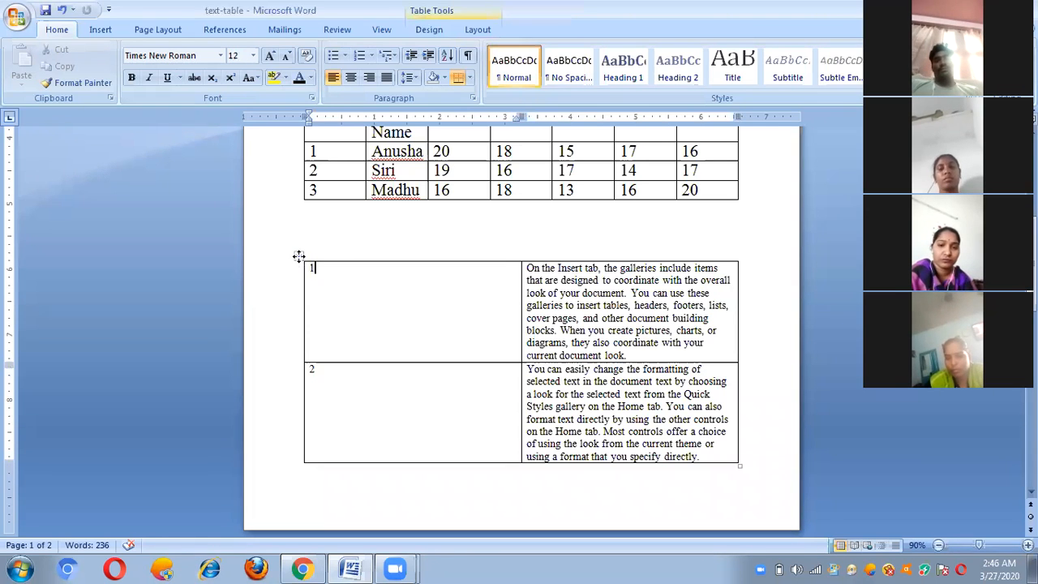
click(298, 256)
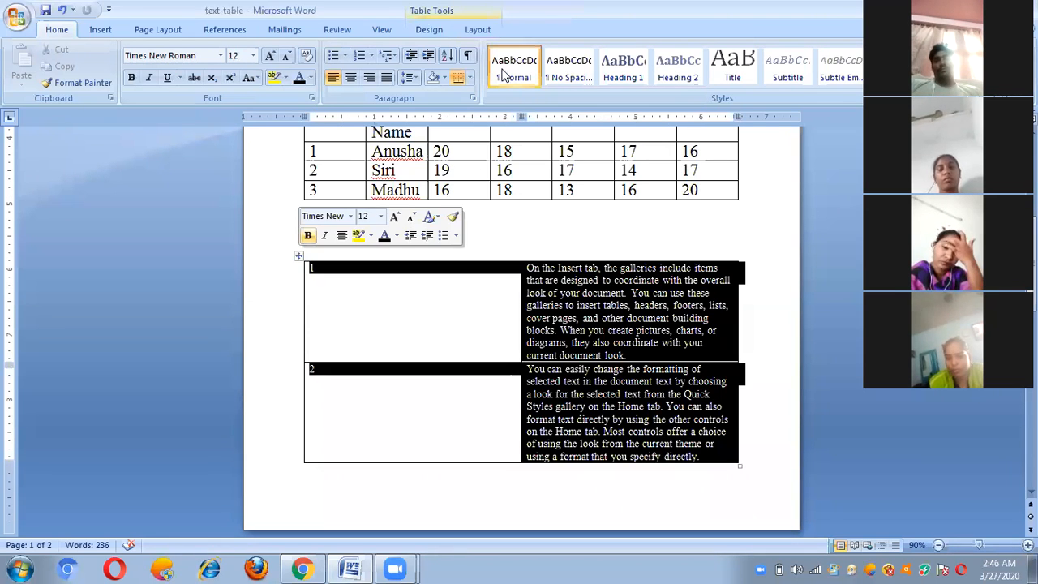
click(479, 29)
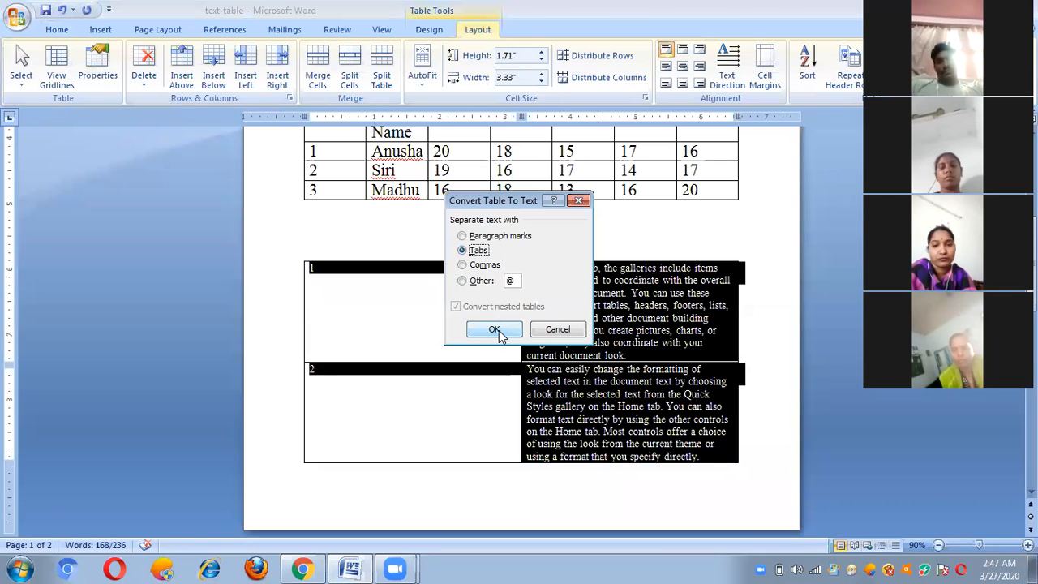
key(Return)
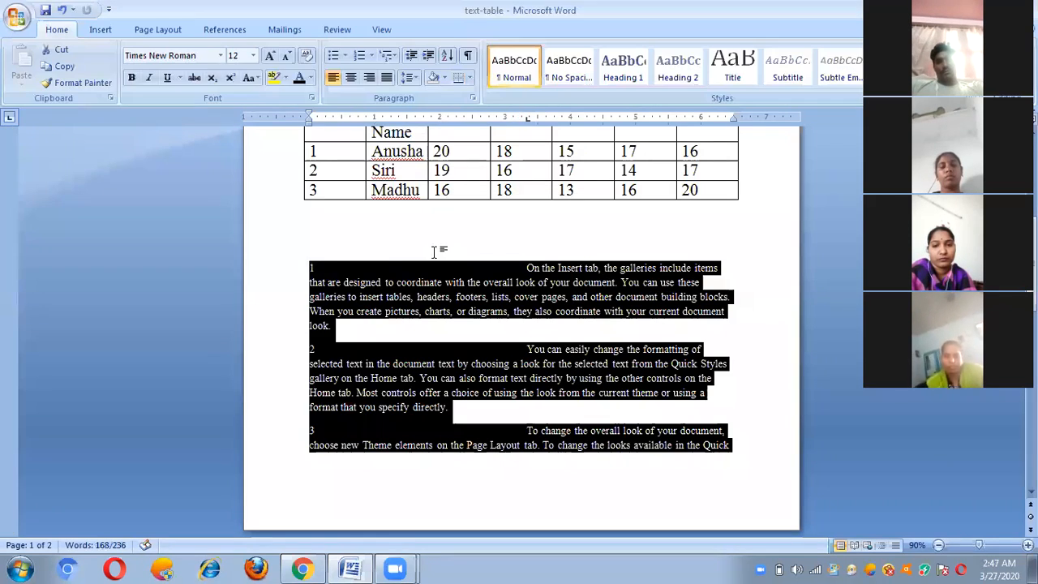
key(Up)
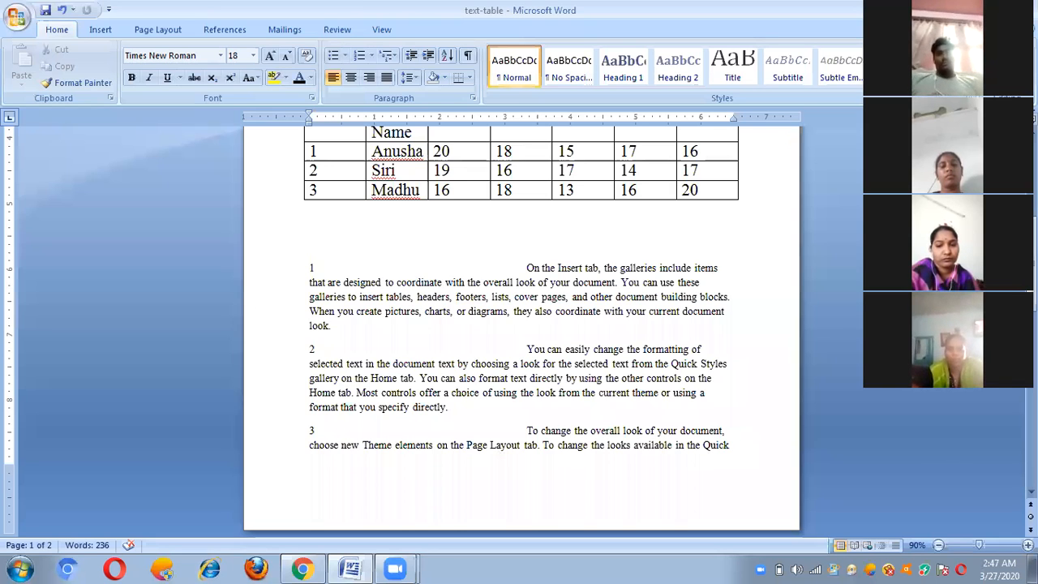
- Delete the characters just before "Style gallery" in the third paragraph, and start a new line after the paragraph's end
key(ctrl+End)
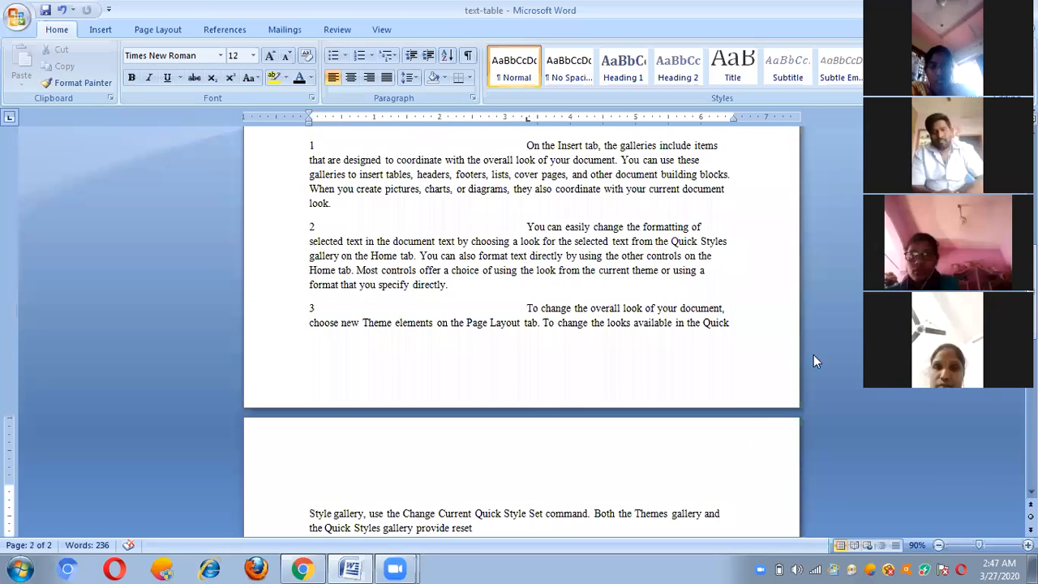
click(310, 513)
key(BackSpace)
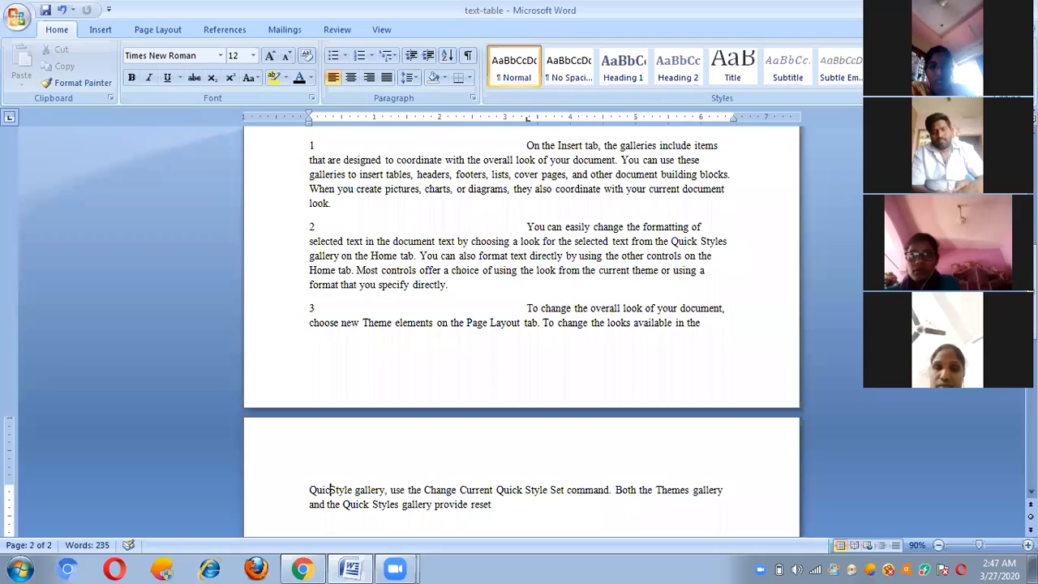
scroll(522, 330, down, 10)
key(Return)
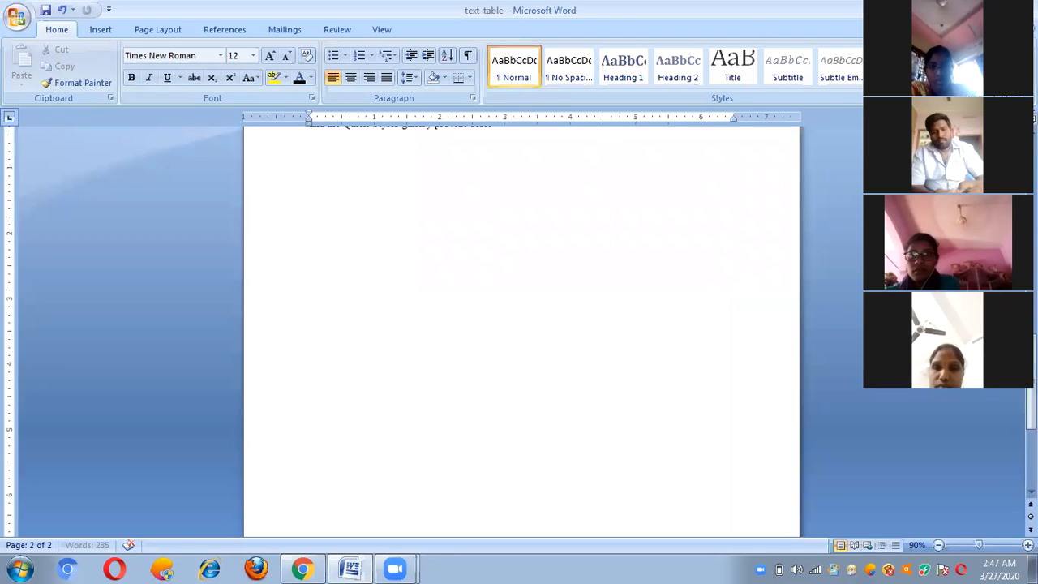
click(100, 30)
click(121, 81)
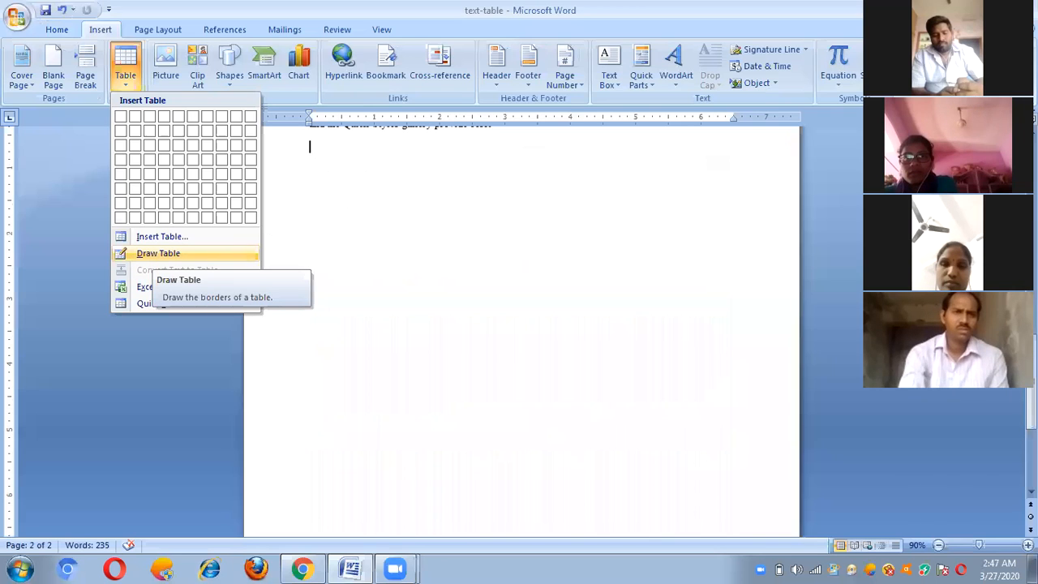
click(354, 200)
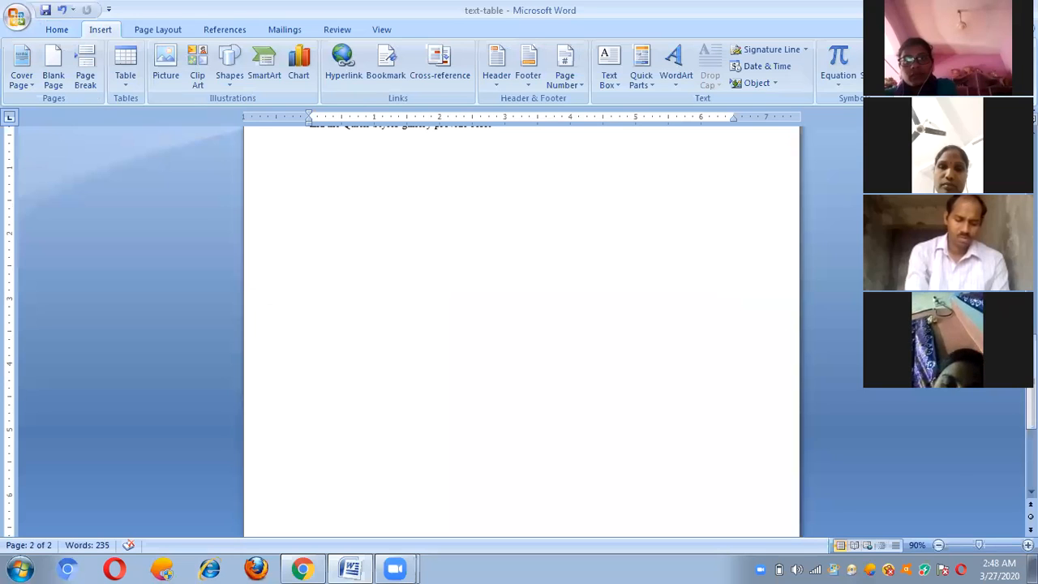
- Create a one-row, three-column table below the last paragraph from a text line of hyphens divided by four plus signs
click(313, 170)
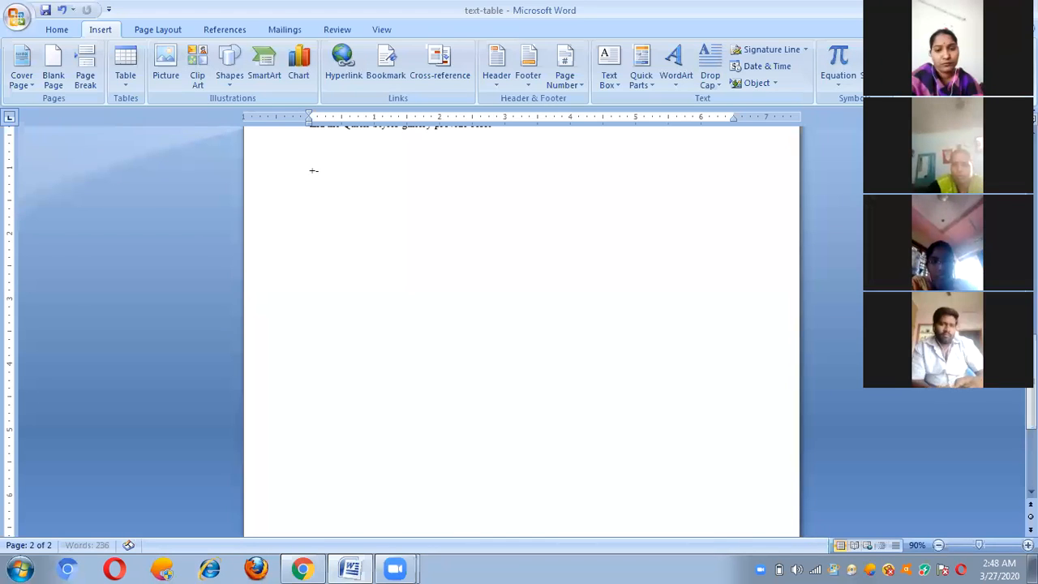
text(+-----------+)
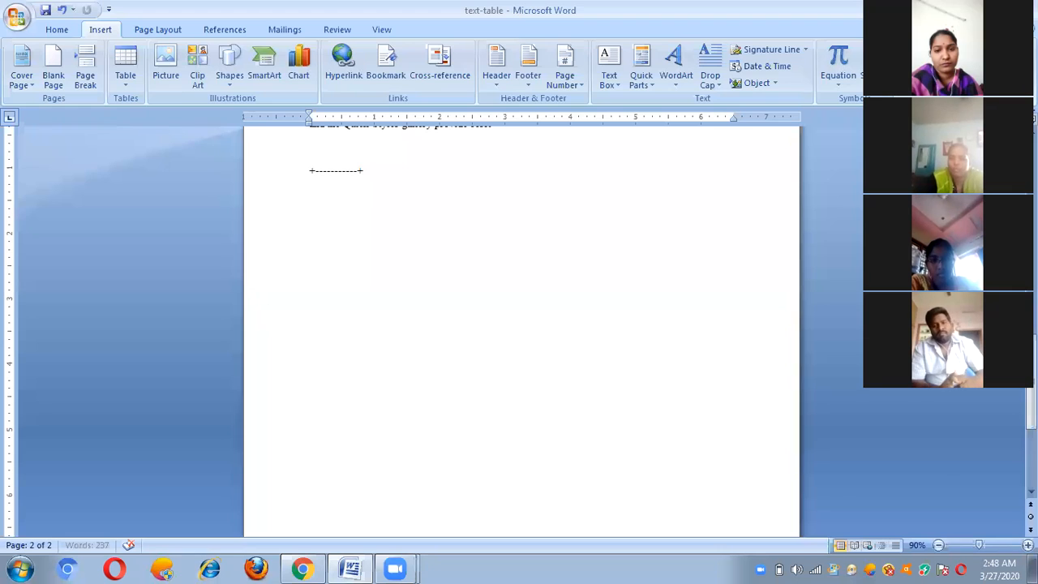
text(----------)
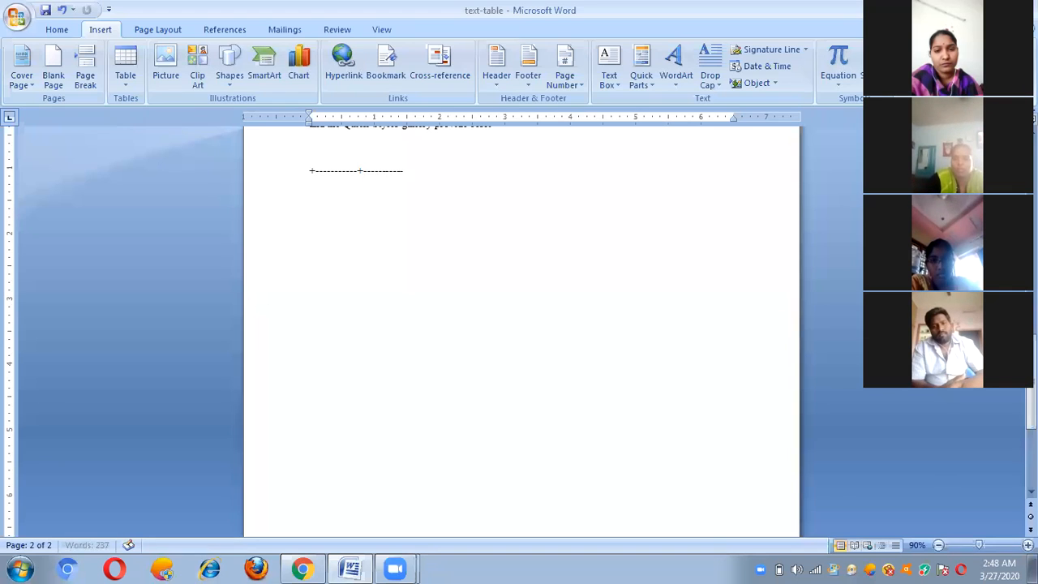
text(-)
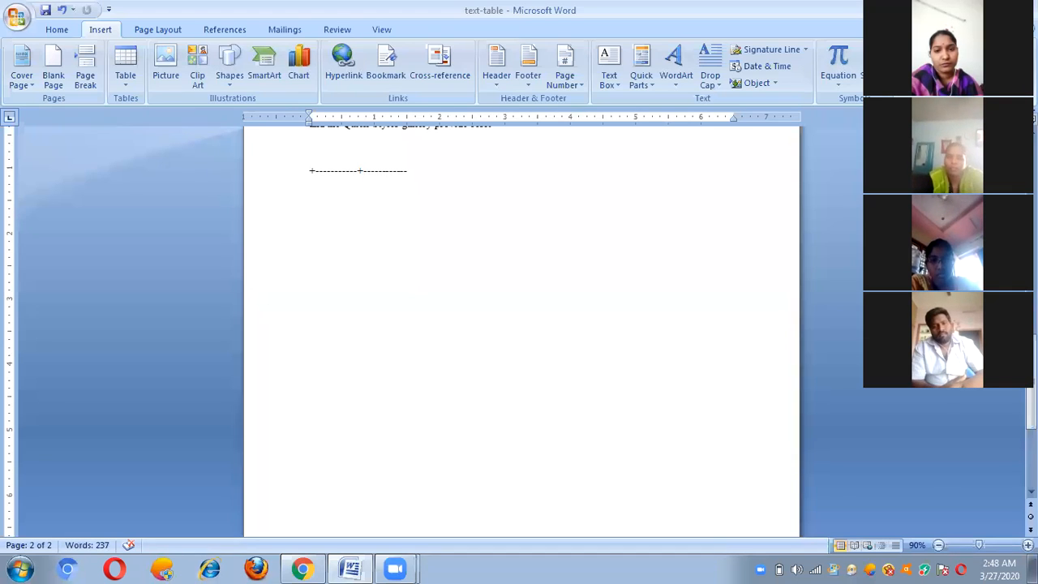
text(+)
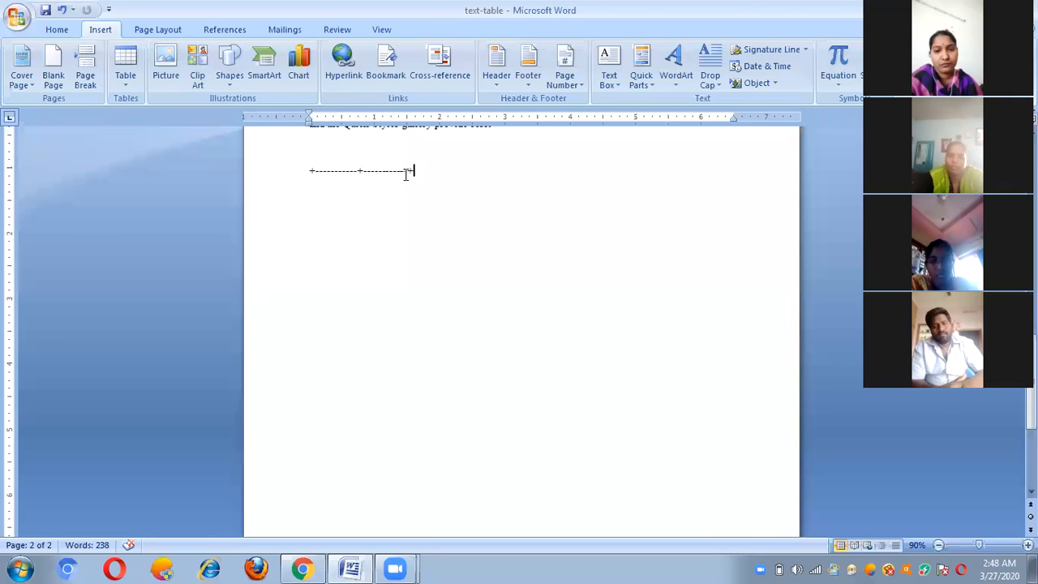
text(--------------)
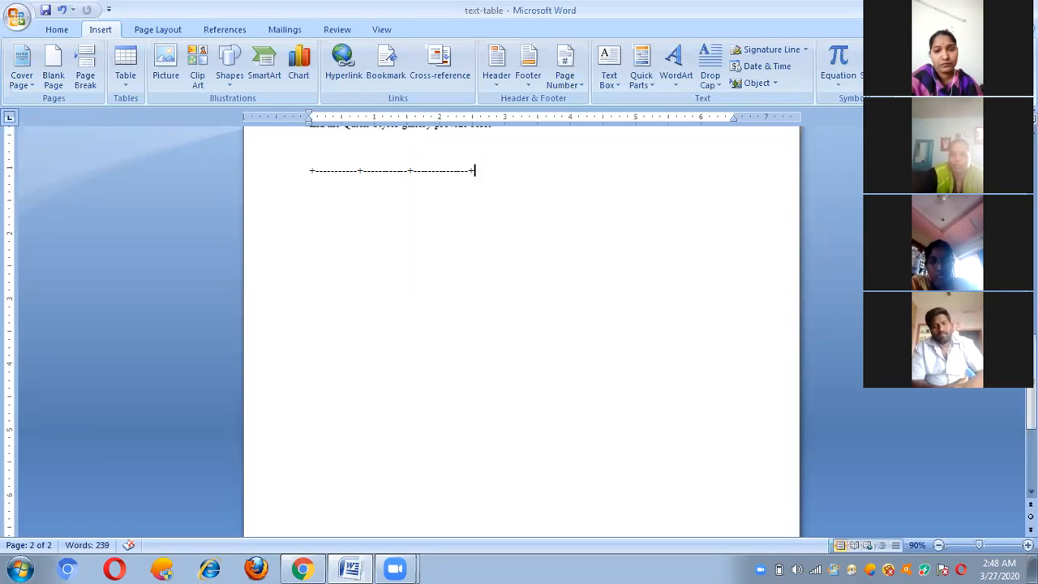
text(+)
key(Return)
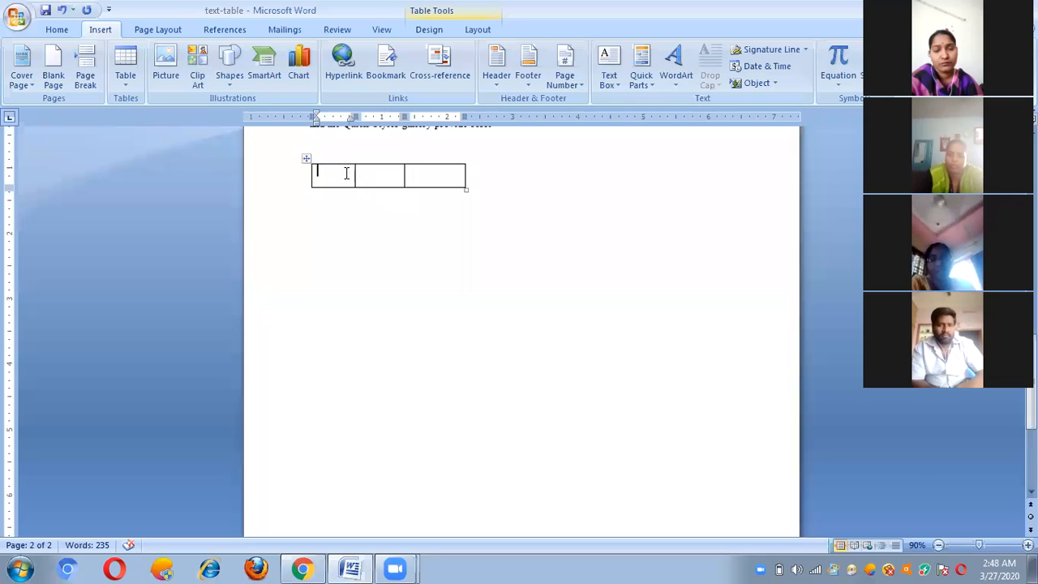
- Add three rows to the end of the new three-column table
key(Tab)
key(Tab)
key(Tab)
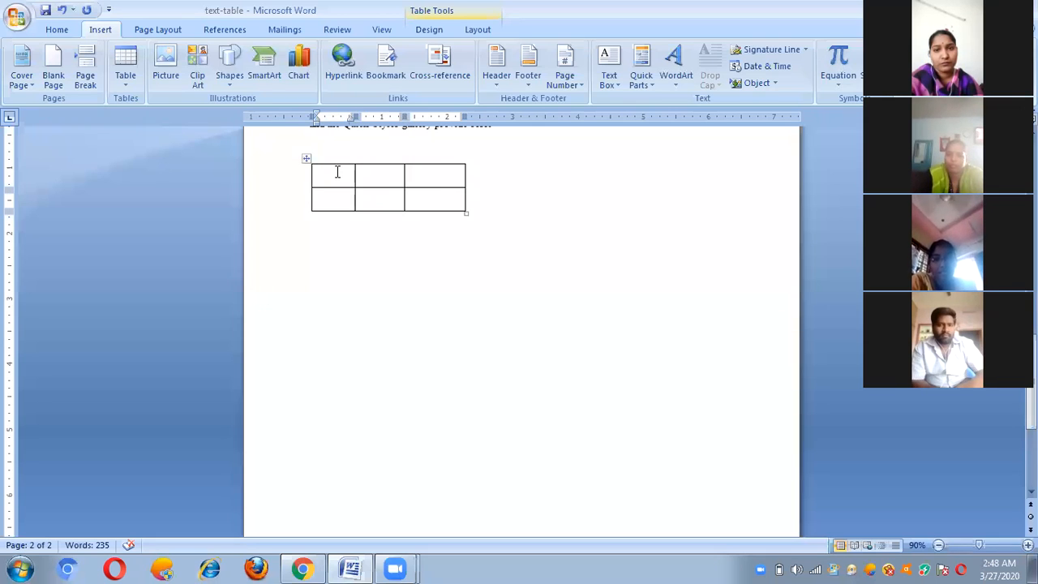
key(Tab)
key(Tab)
key(Tab)
key(Tab)
key(Tab)
key(Tab)
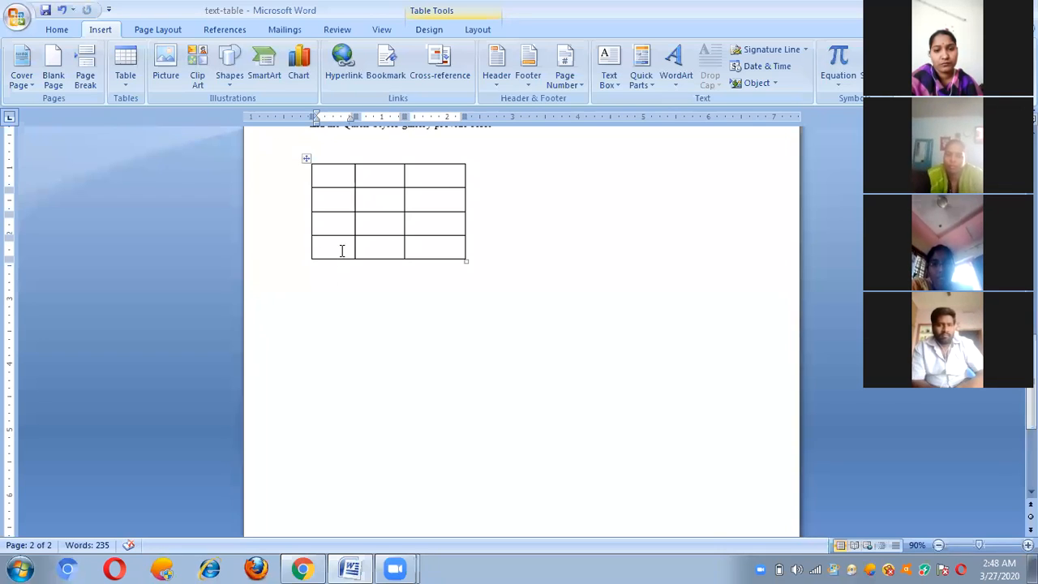
- Create a second three-column table below the first from plus signs and hyphens, with a narrow first column and wider second and third columns
key(Down)
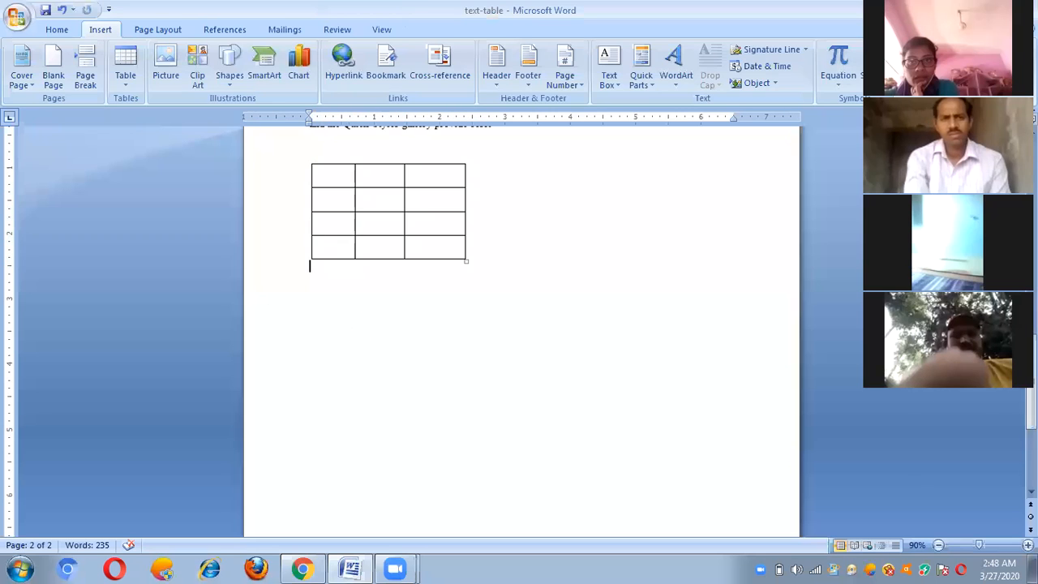
key(Return)
key(Return)
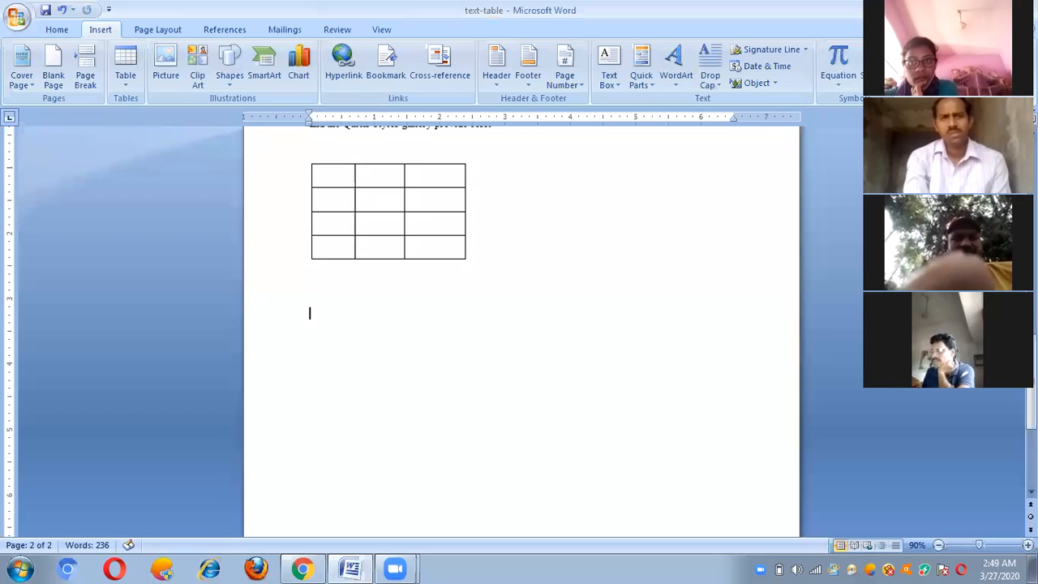
text(+----)
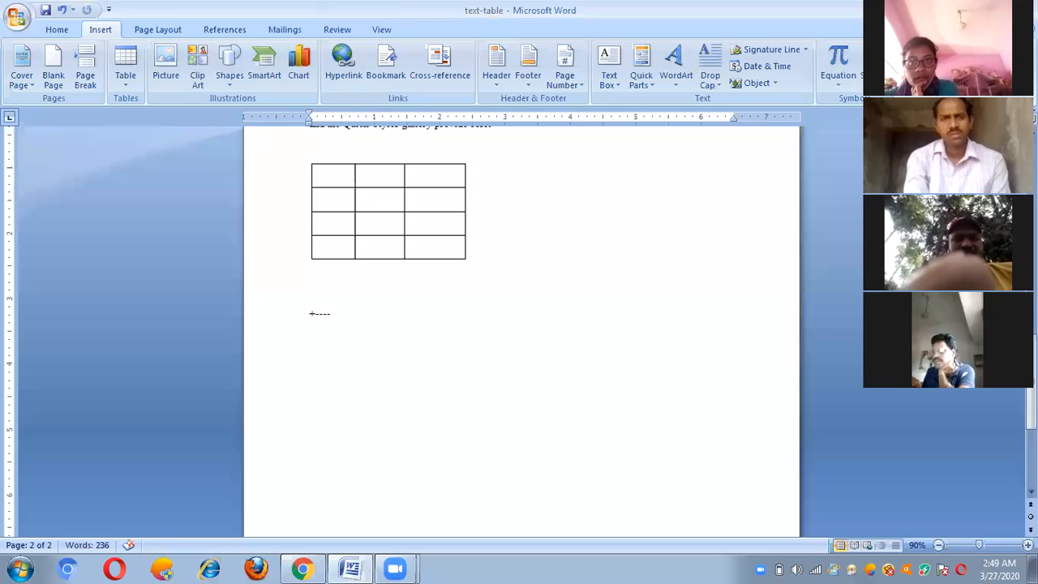
text(+-)
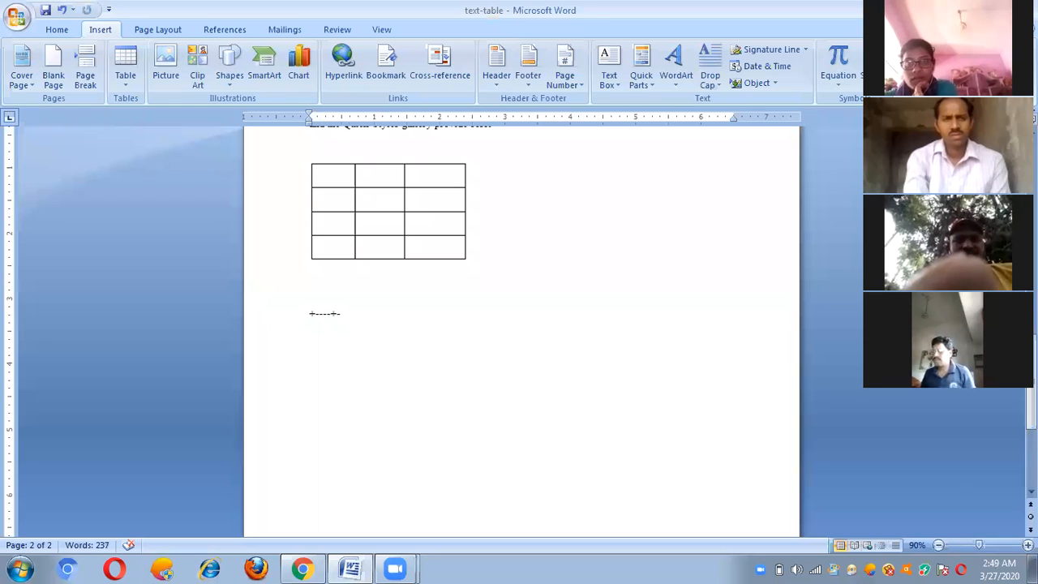
text(-----------------------+)
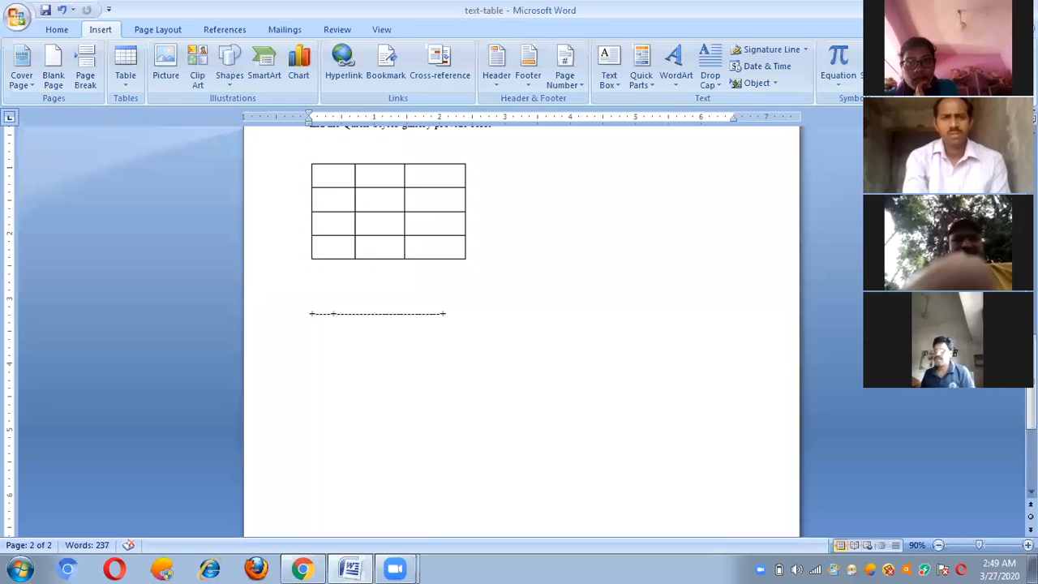
text(------------------------------)
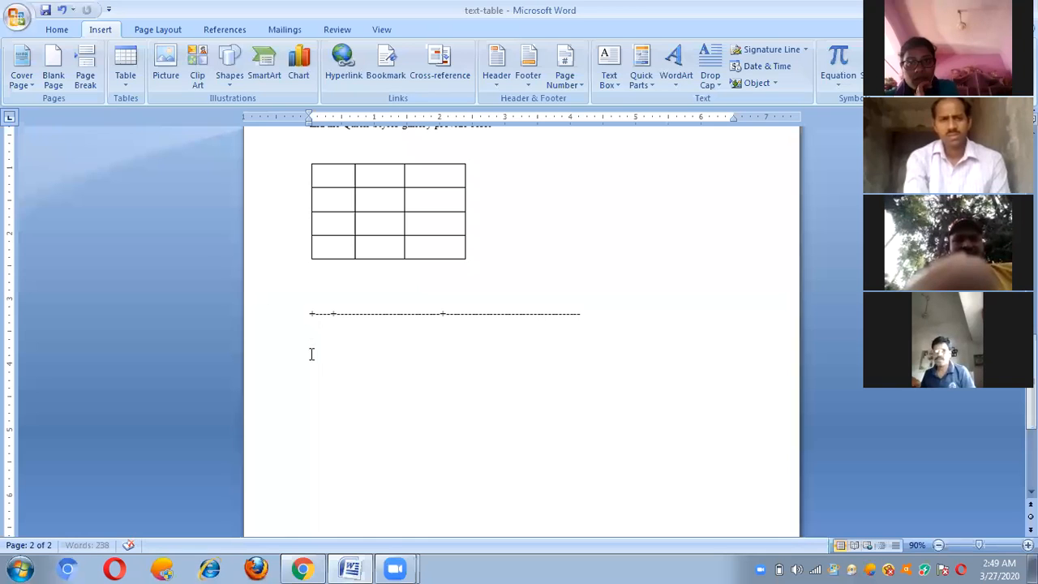
text(+)
key(Return)
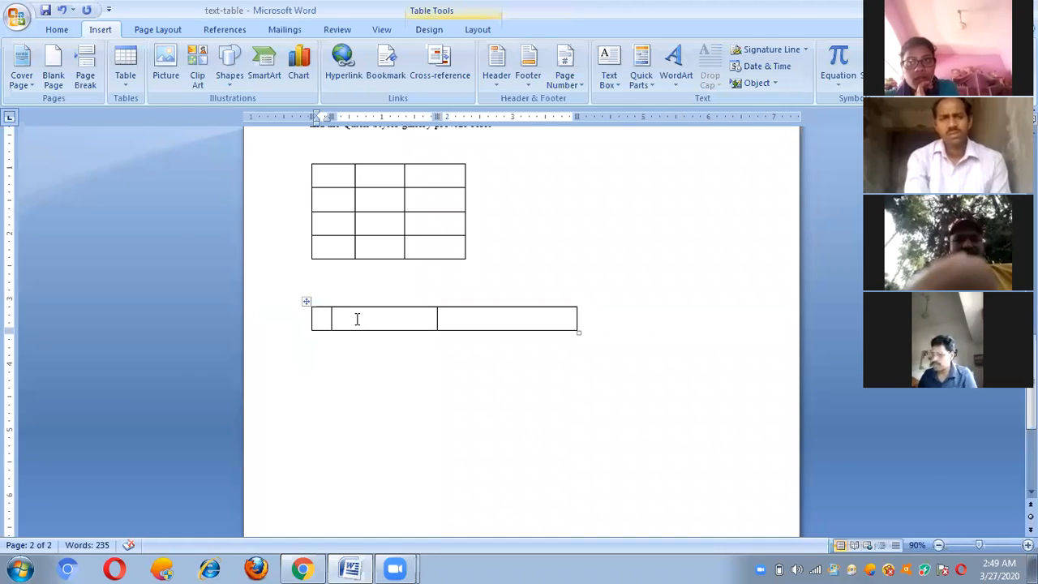
- Add four rows to the end of the second three-column table
key(Tab)
key(Tab)
key(Tab)
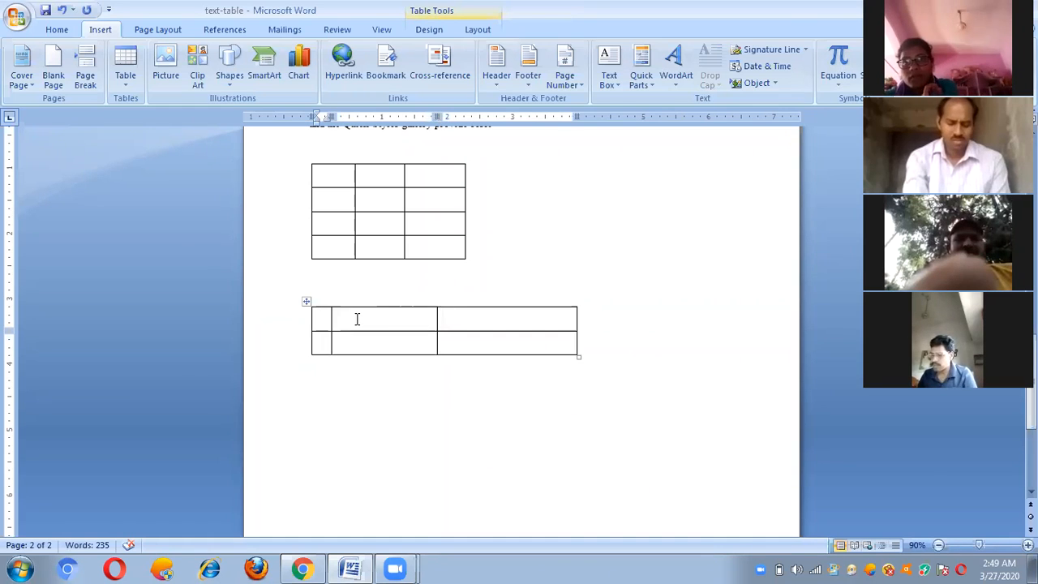
key(Tab)
key(Tab)
key(Tab)
key(Tab)
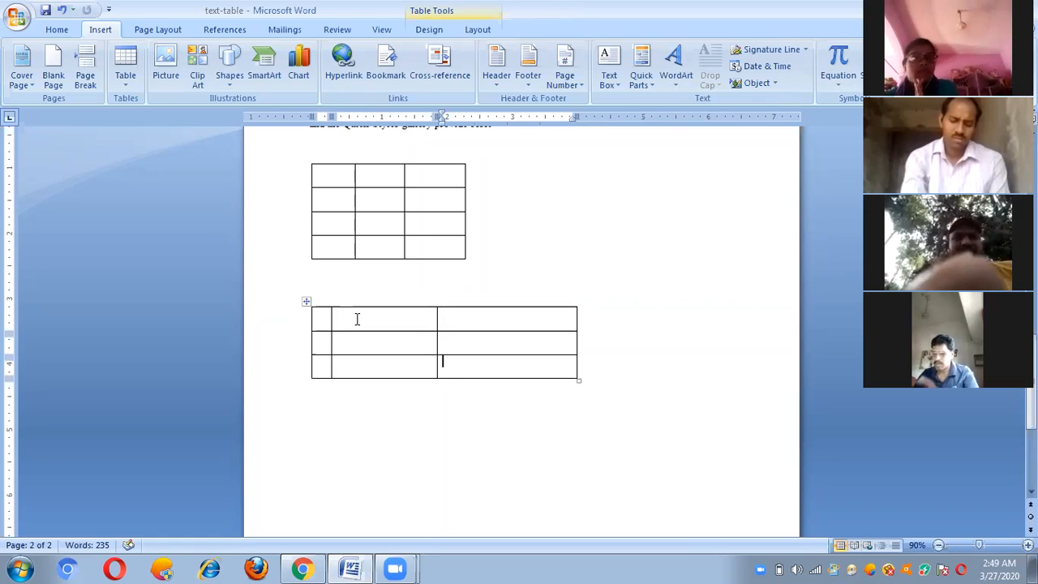
key(Tab)
key(Tab)
key(Tab)
key(Tab)
key(Tab)
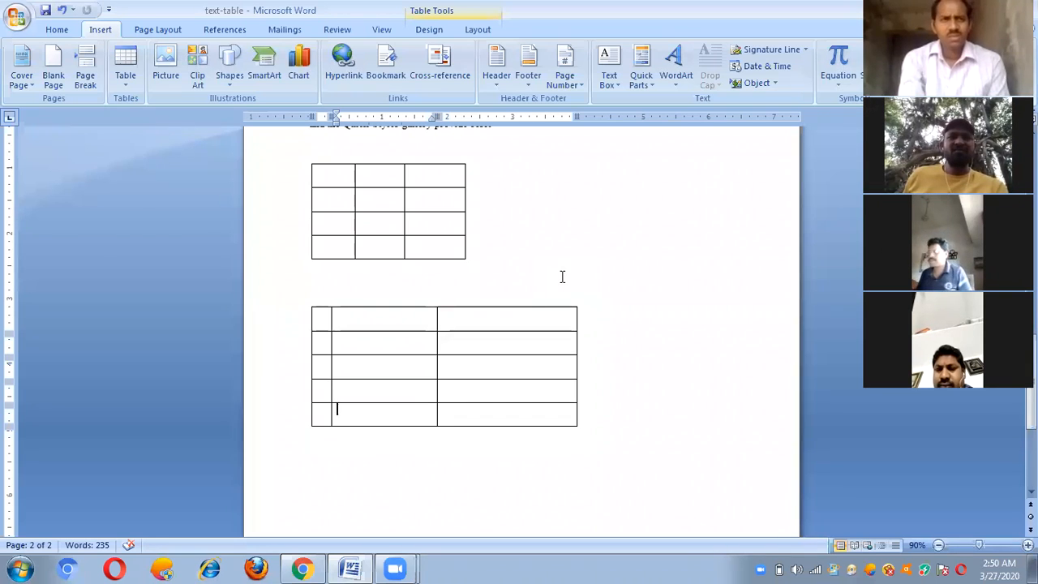
click(658, 387)
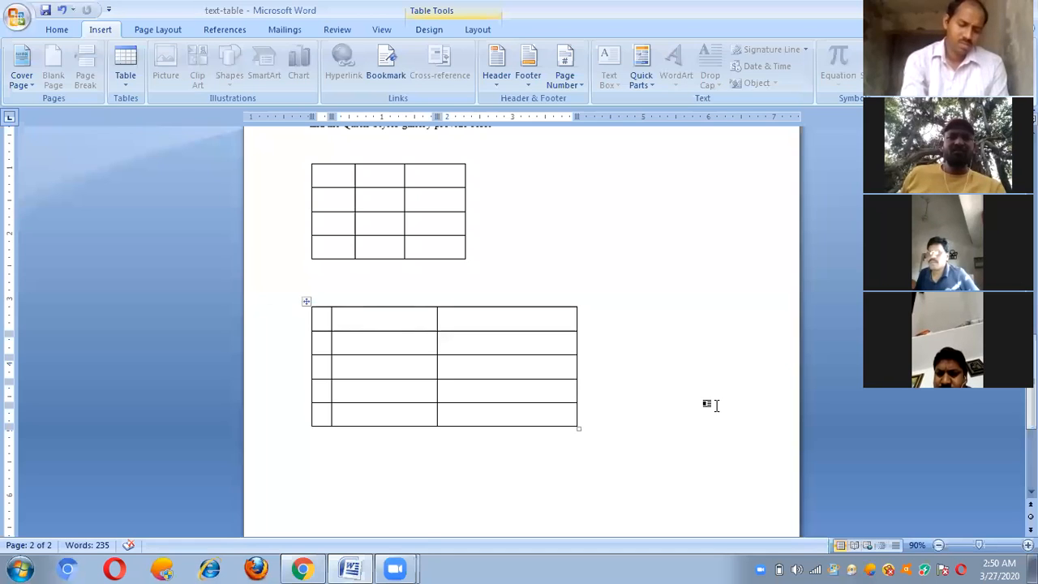
- Undo the creation of both plus-and-hyphen tables below the last paragraph, including all their added rows
key(Return)
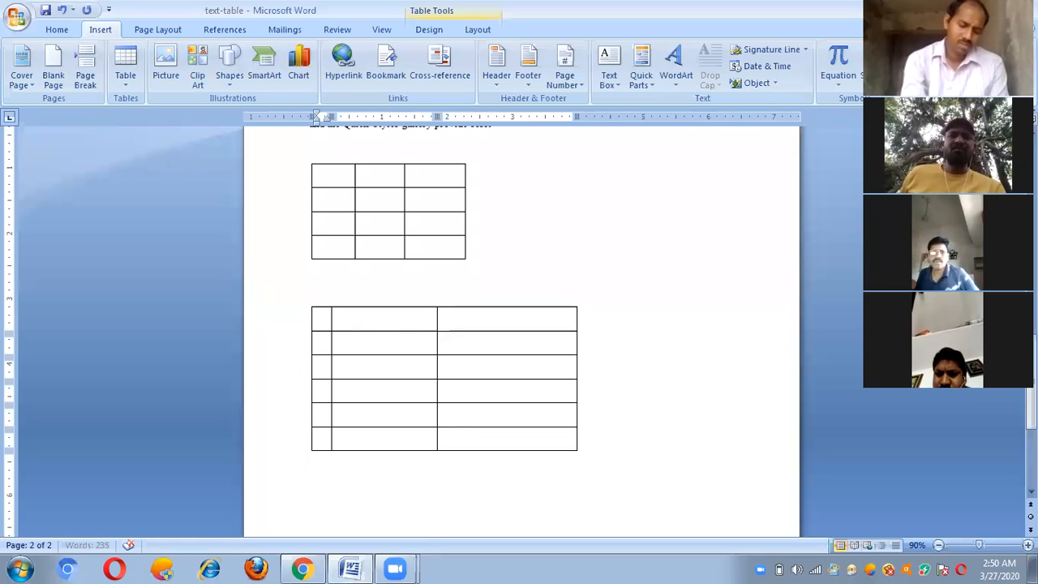
key(ctrl+z)
key(ctrl+z)
key(ctrl+z)
key(ctrl+z)
key(ctrl+z)
key(ctrl+z)
key(ctrl+z)
key(ctrl+z)
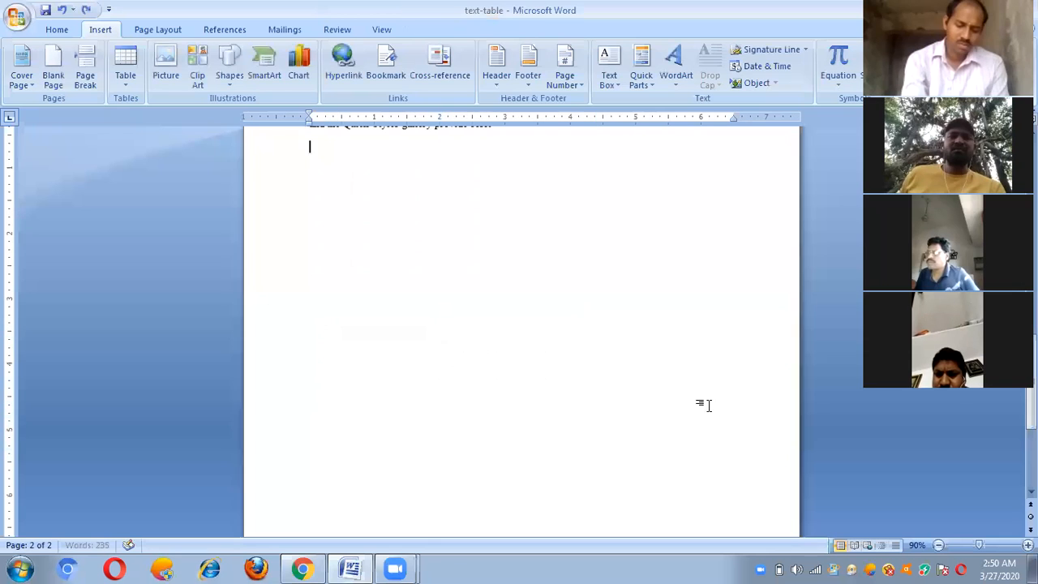
click(127, 87)
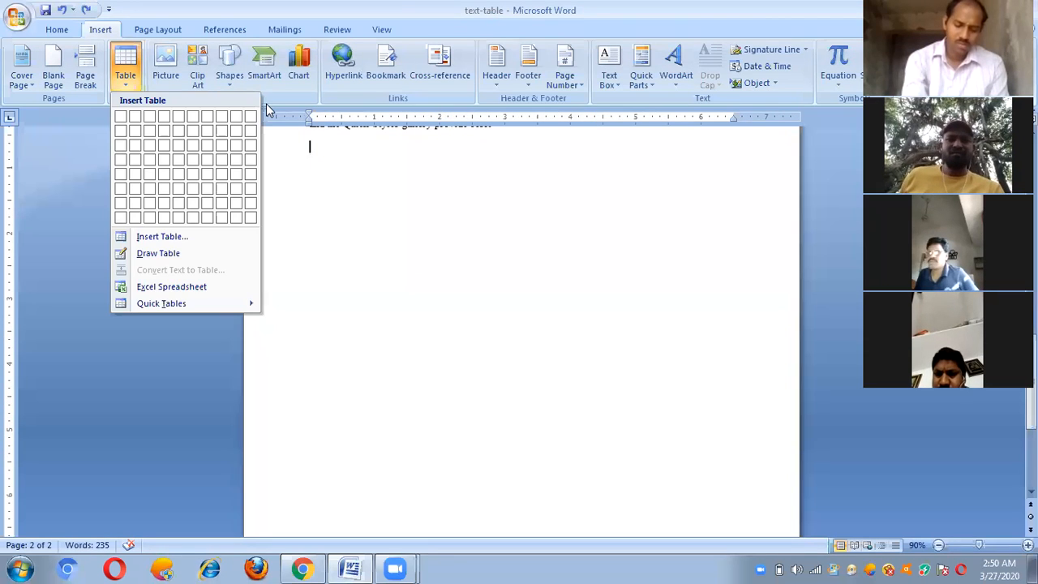
click(346, 226)
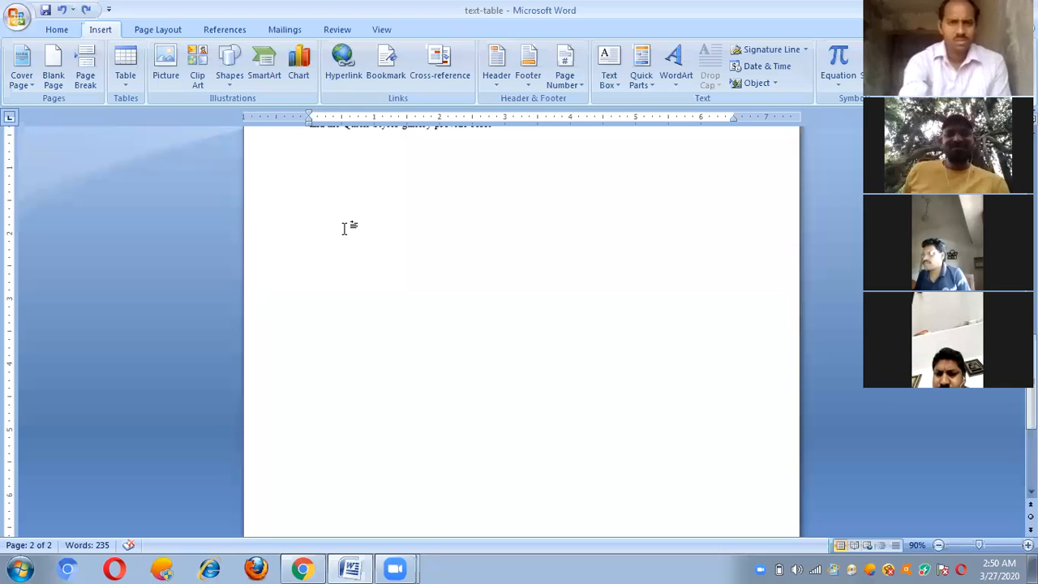
- Write the comma-separated heading line "s.no,sname,tel,eng,hin,total" below the last paragraph
text(s.no)
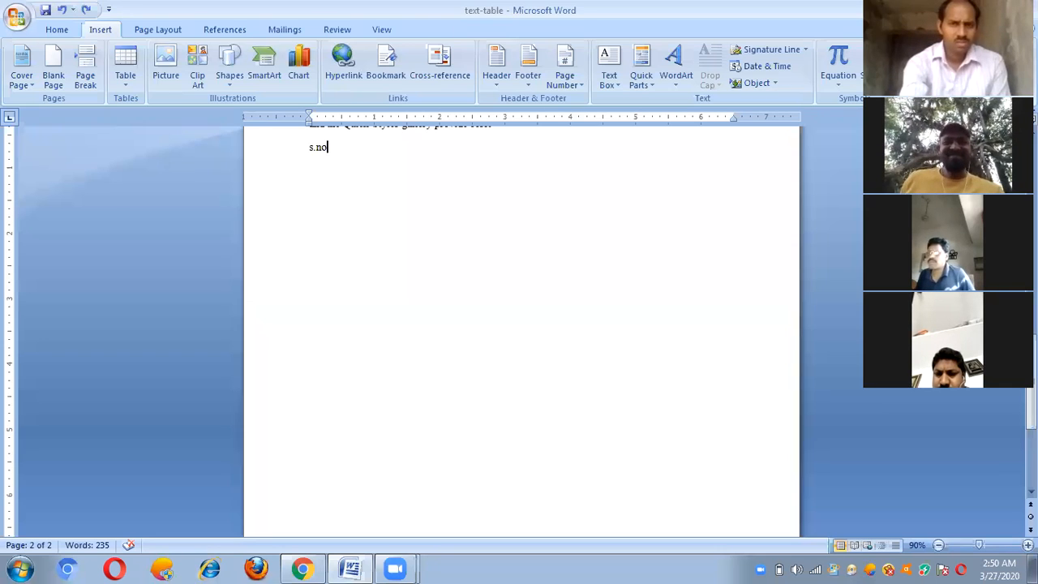
text(,n)
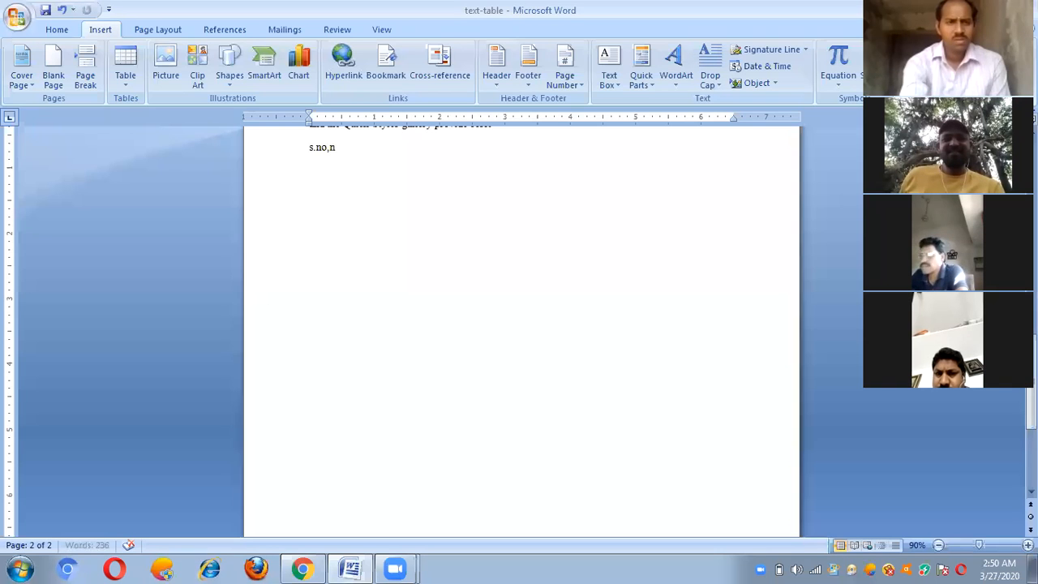
key(BackSpace)
text(snam)
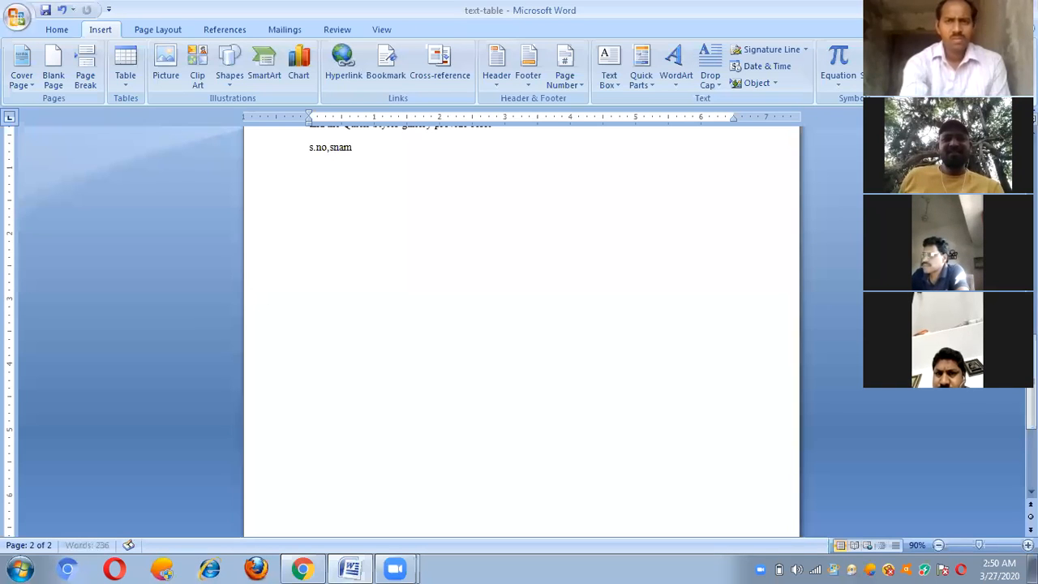
text(e,)
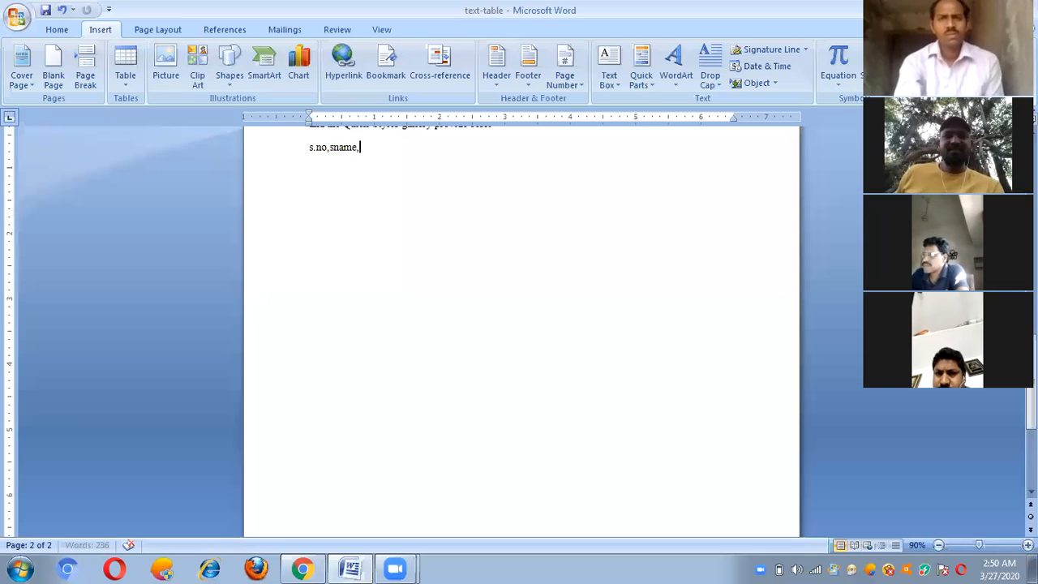
text(tel,eng,hin)
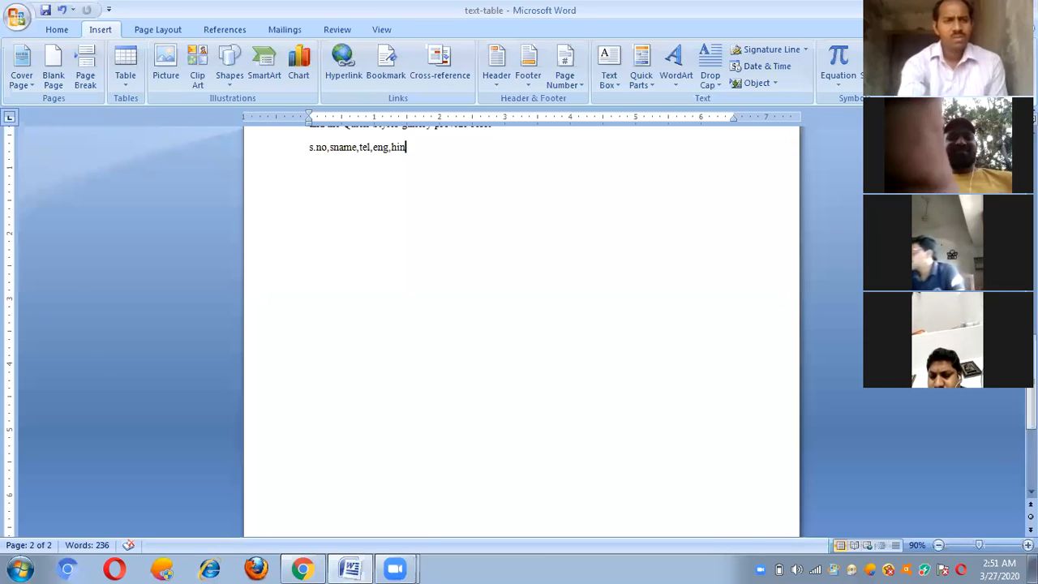
text(,)
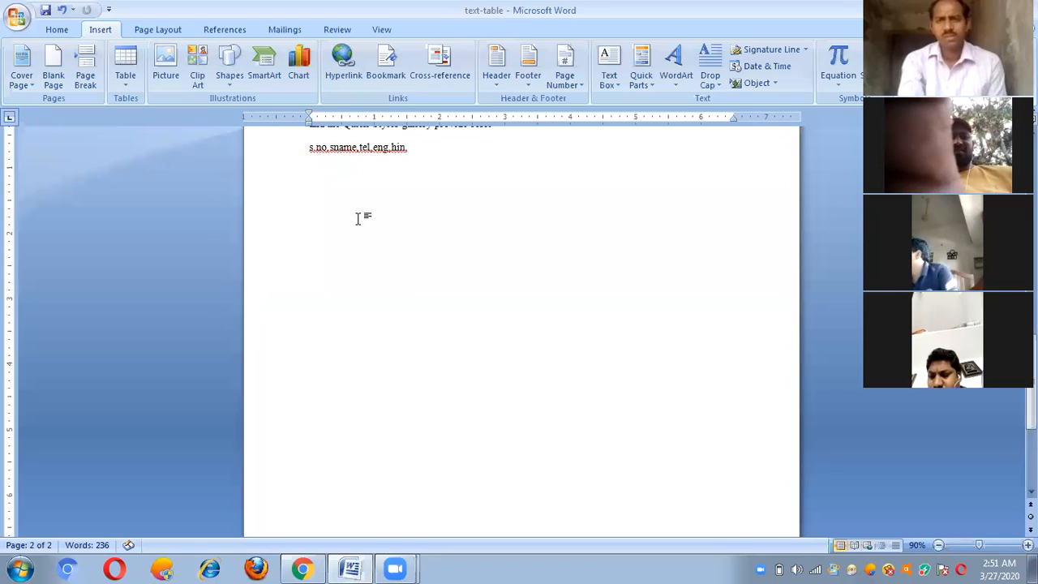
click(418, 152)
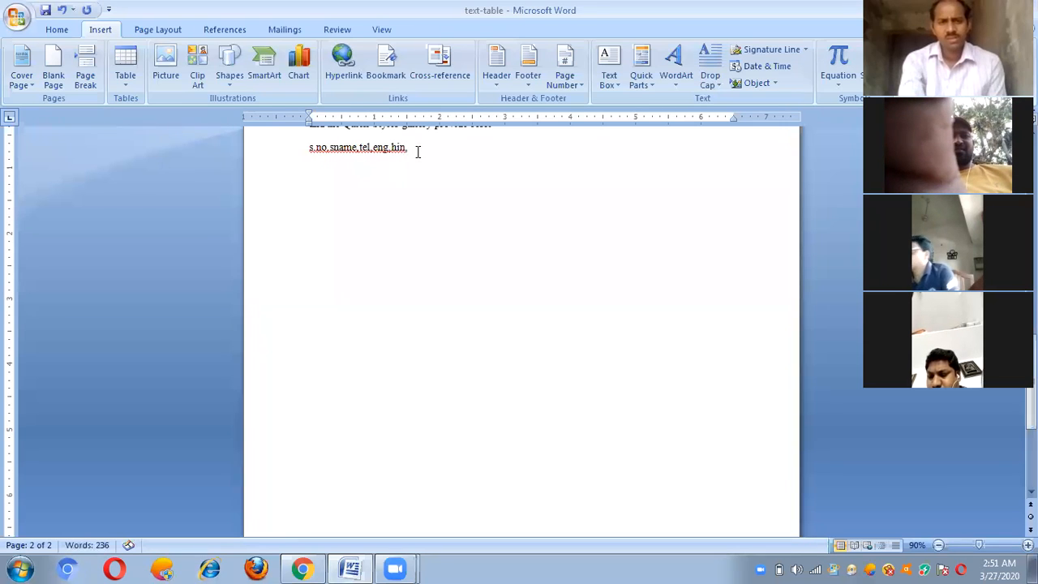
text(tot)
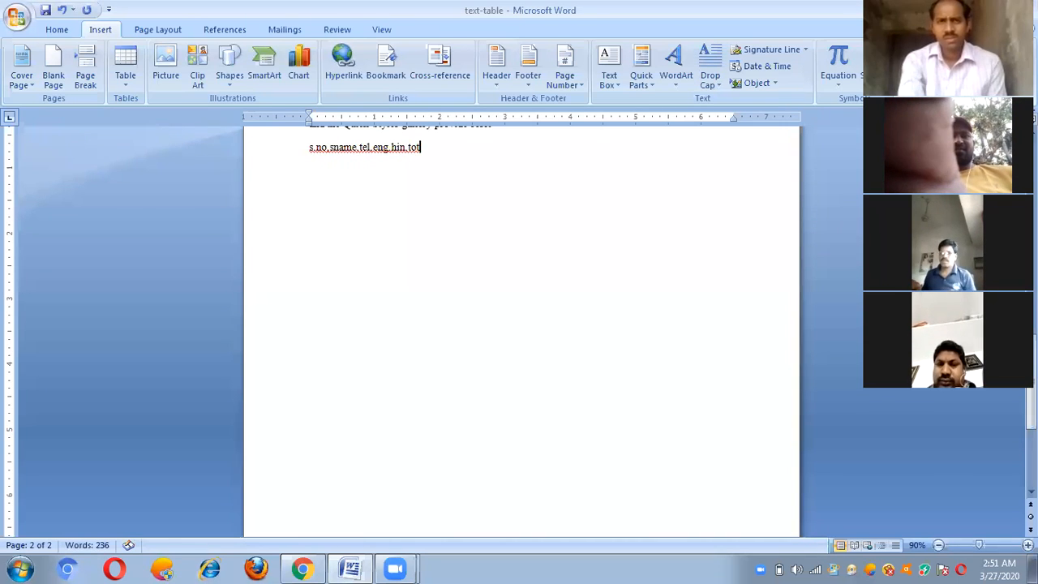
text(al)
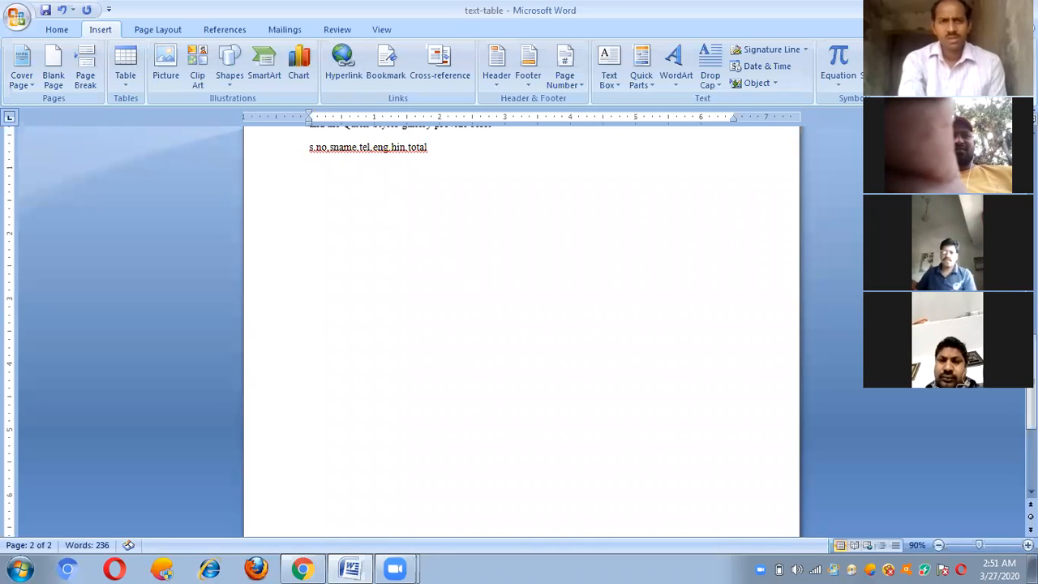
- Add a comma-separated line below the headings with serial number 1, the student's name and the marks 20, 16 and 20
key(Return)
text(1,)
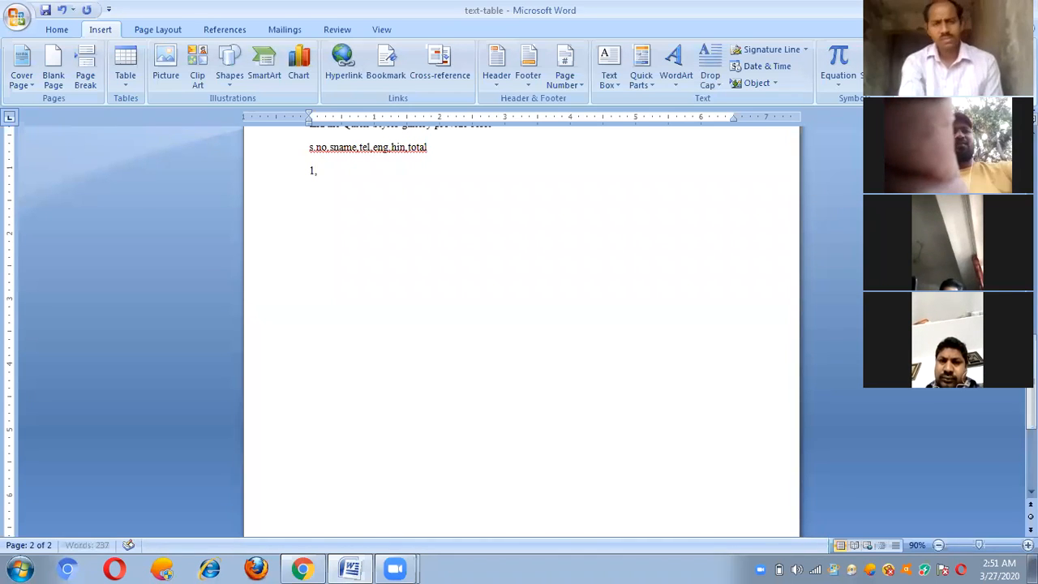
text(a)
click(418, 153)
text(nu)
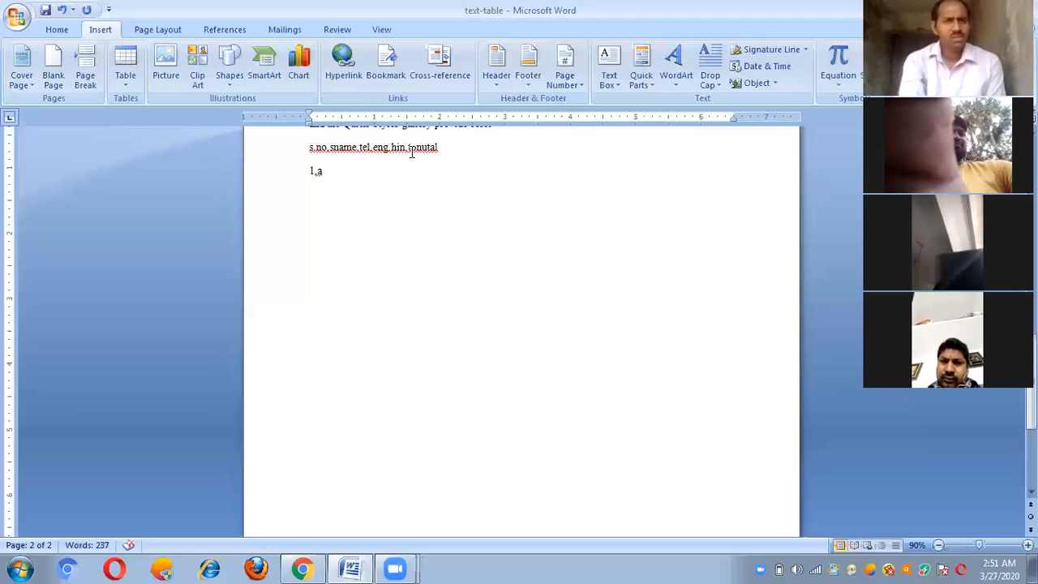
key(BackSpace)
key(BackSpace)
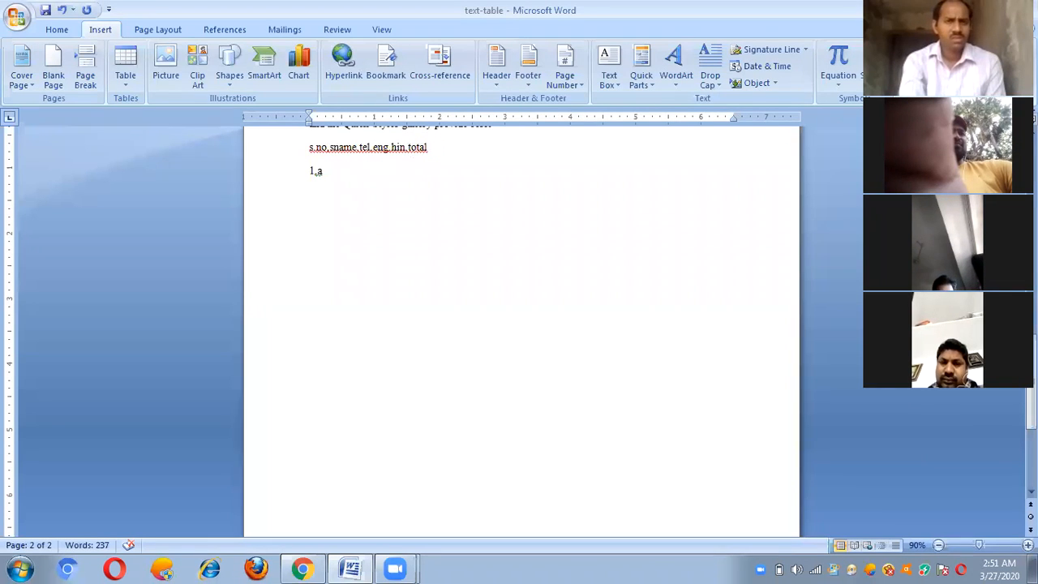
click(340, 171)
text(nu,)
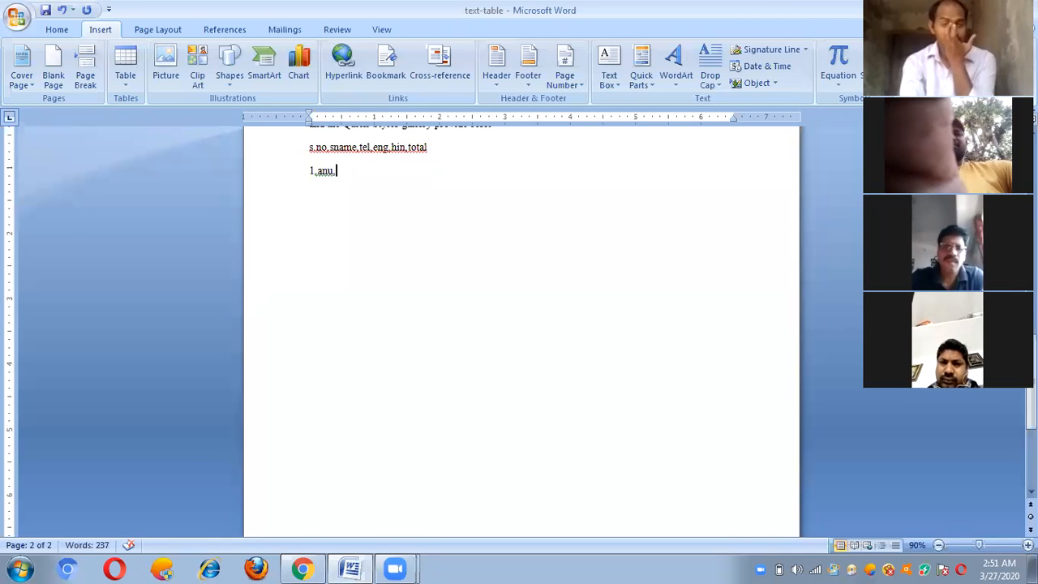
text(20,16,20 )
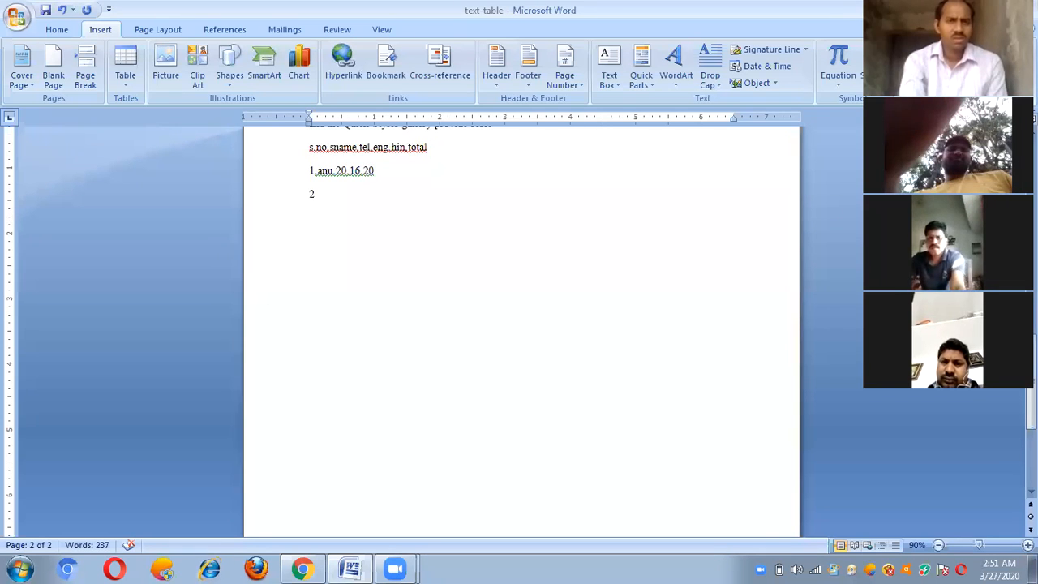
- Add a second comma-separated record with serial number 2, the student's name and the marks 17, 15 and 18
text(2,)
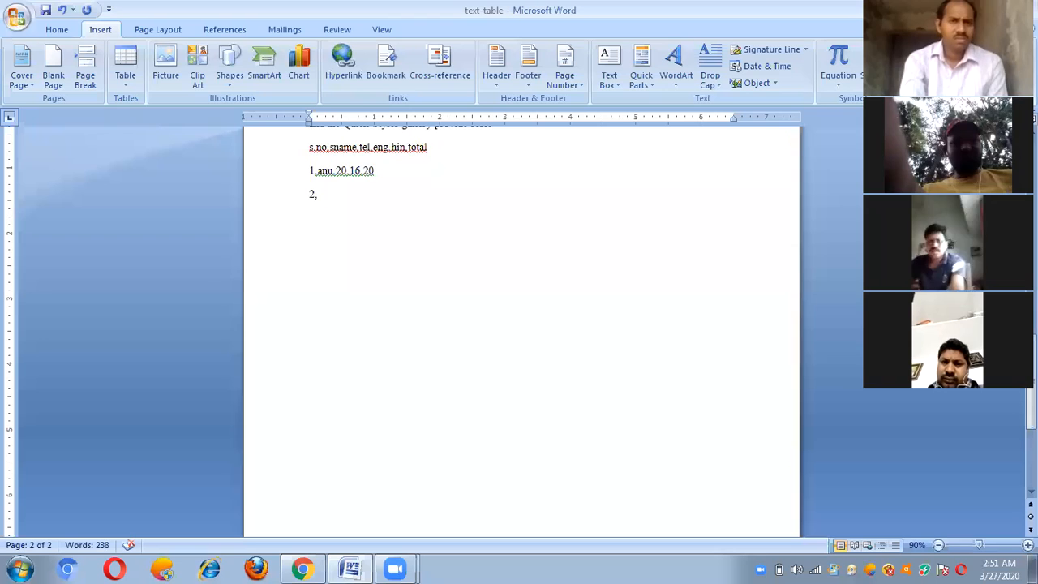
text(lucky)
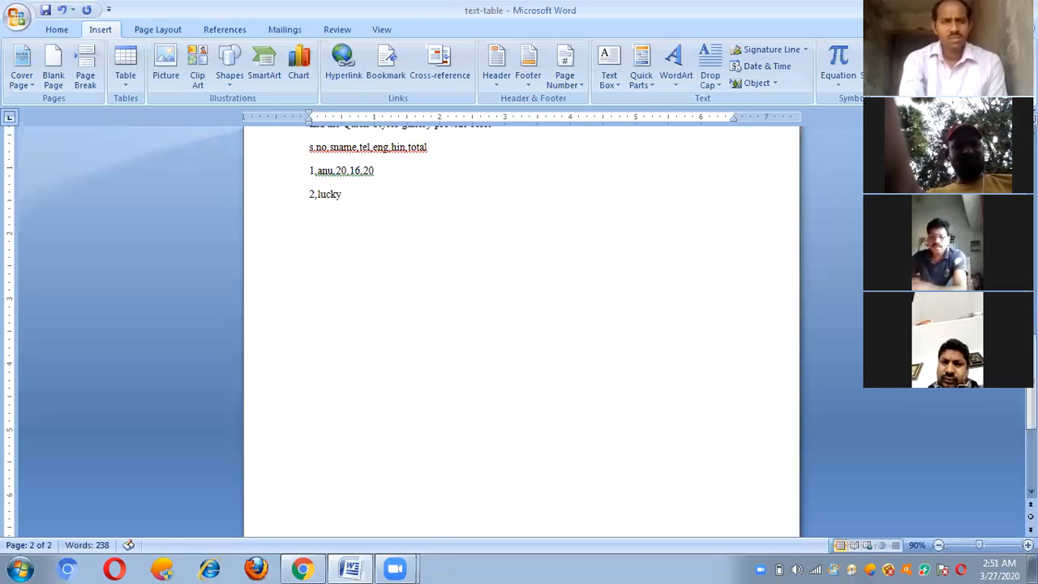
text(,17,15)
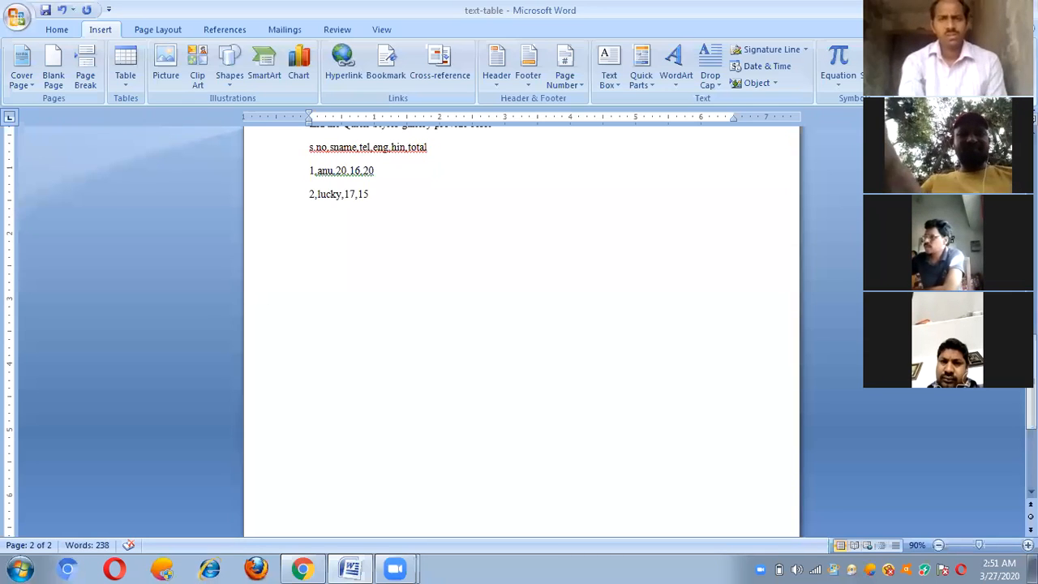
text(,1)
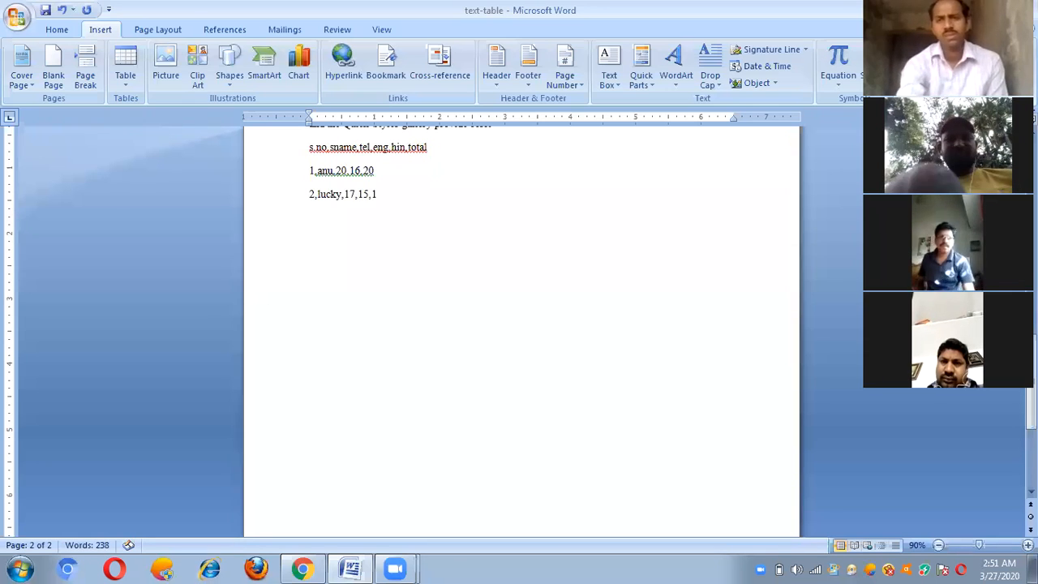
text(8)
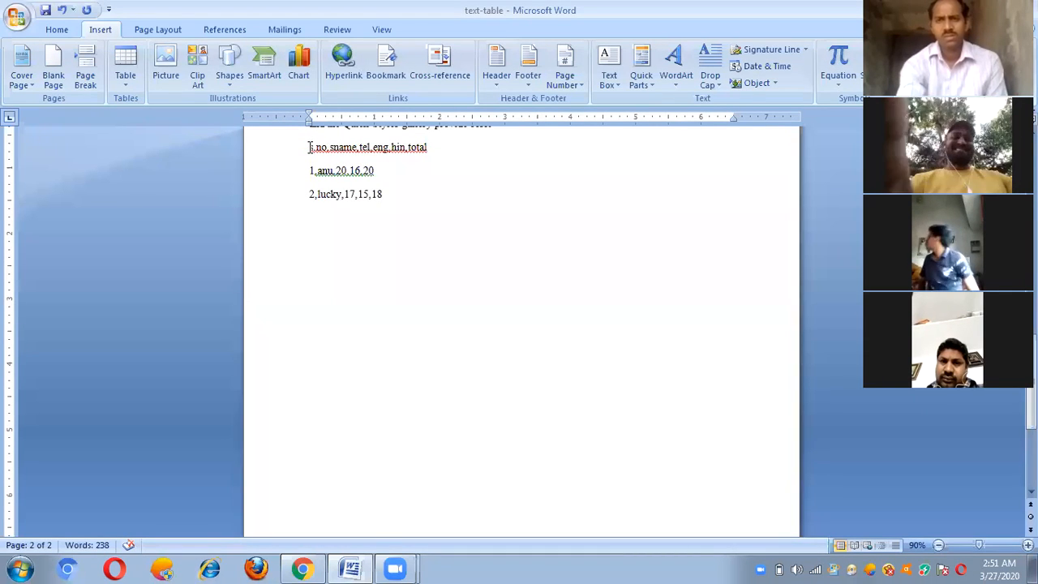
- Convert the three comma-separated lines into a table with six columns, separating the text at commas
drag(309, 148, 416, 199)
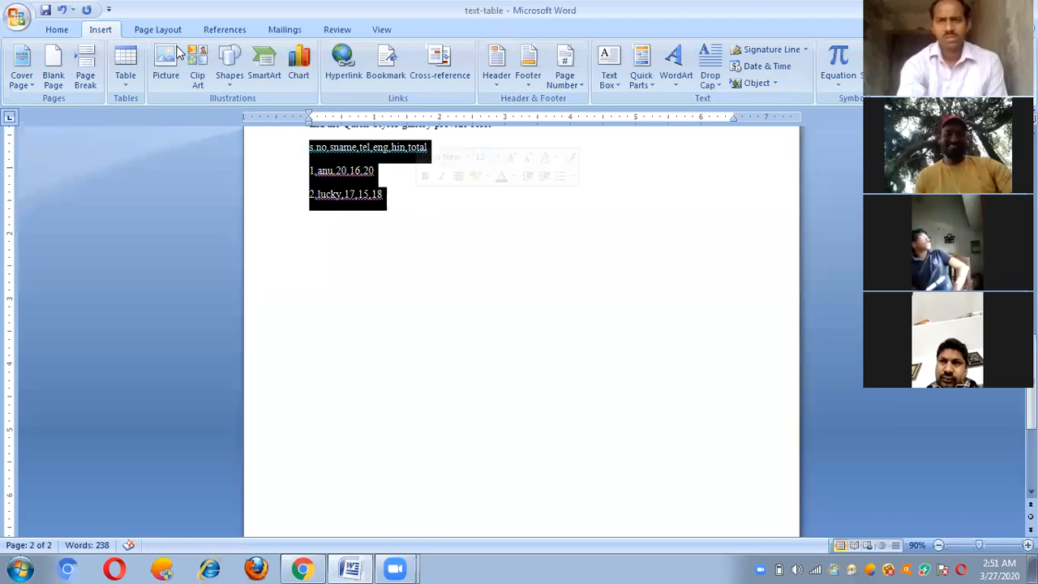
click(122, 76)
click(181, 271)
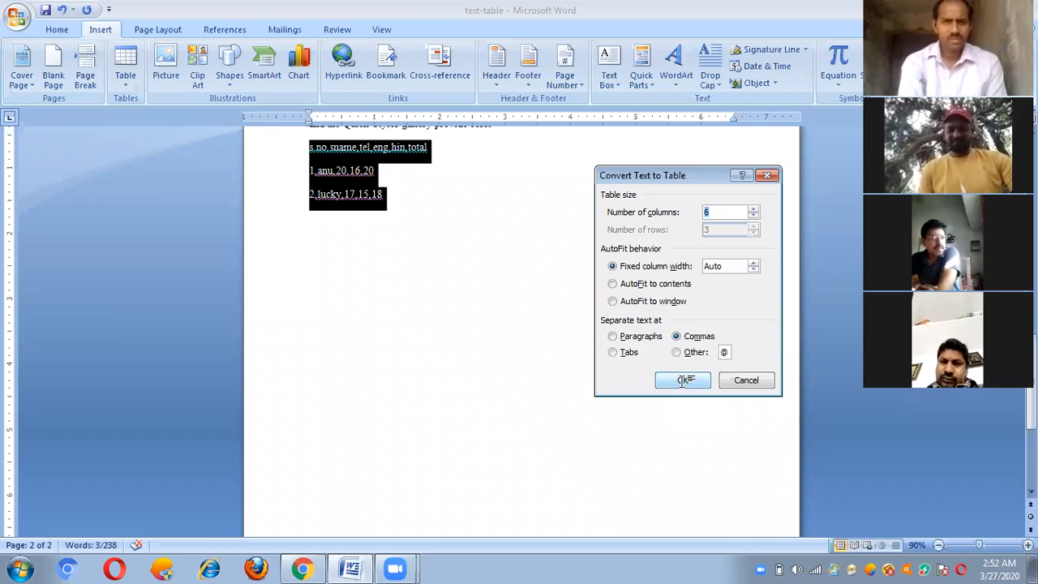
click(683, 380)
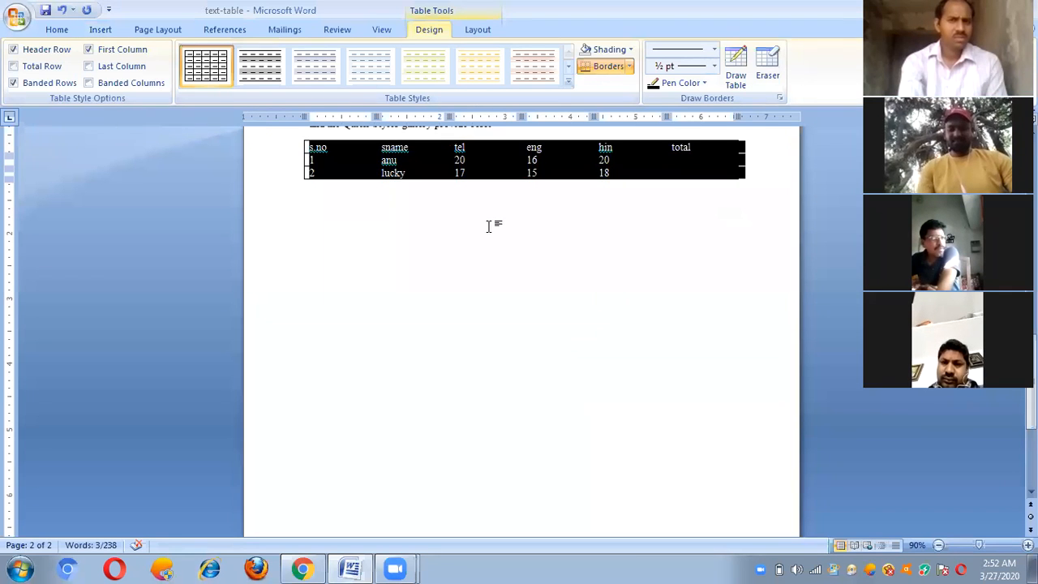
click(392, 188)
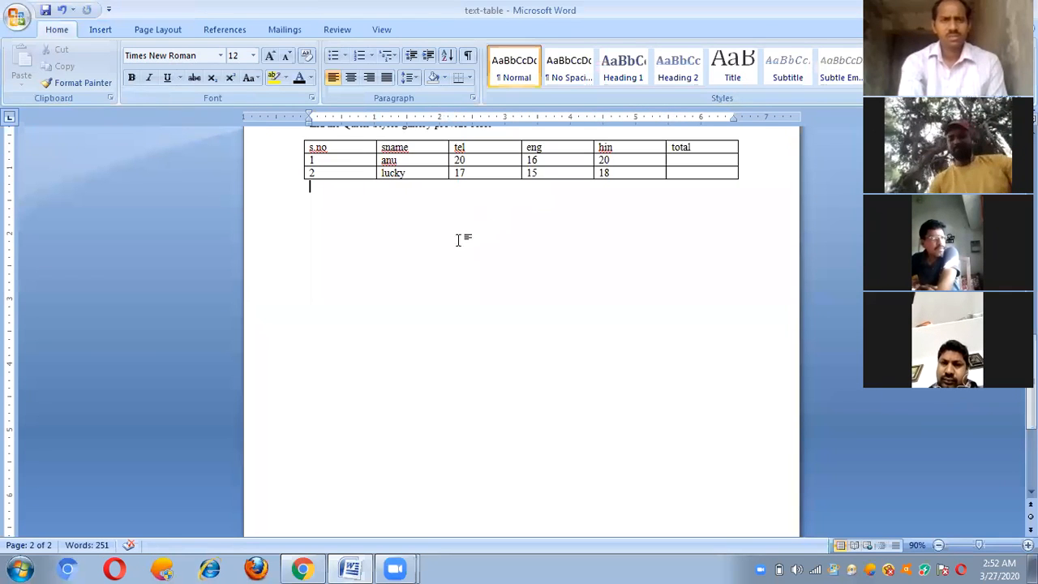
- Insert a formula field with =SUM(LEFT) in the total cell of the first student's row
click(700, 159)
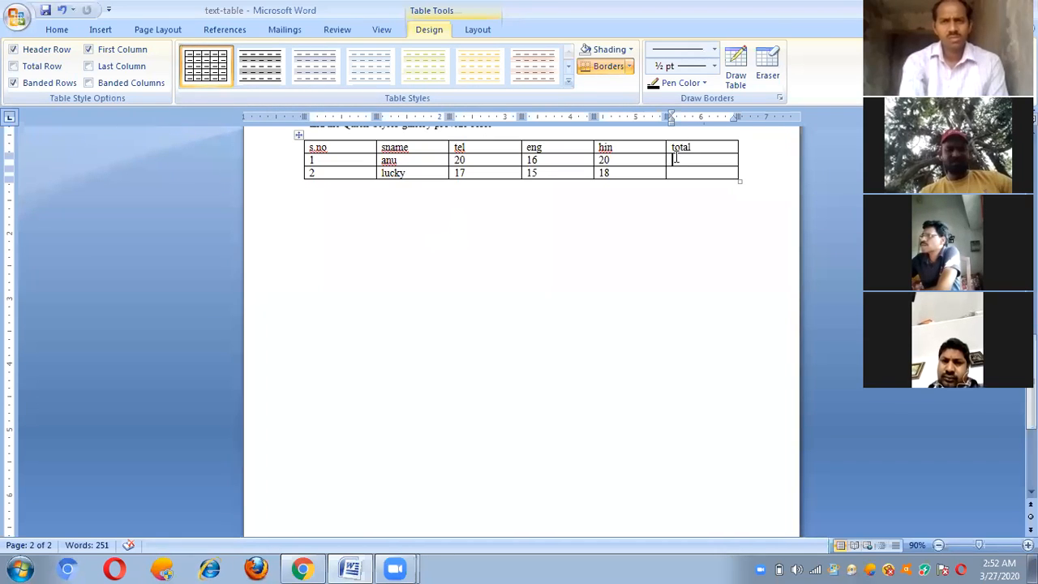
click(98, 33)
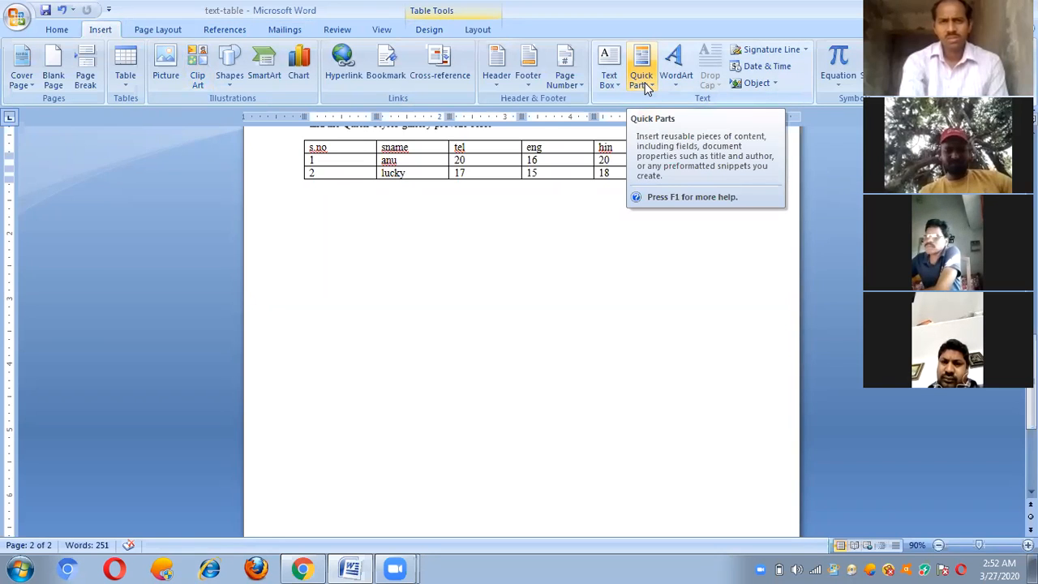
click(647, 88)
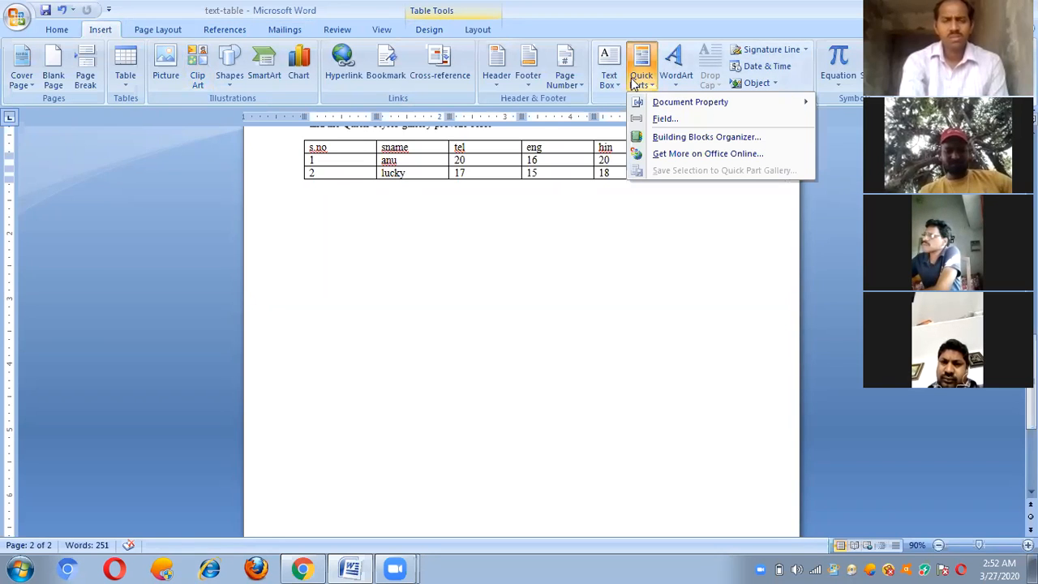
click(664, 119)
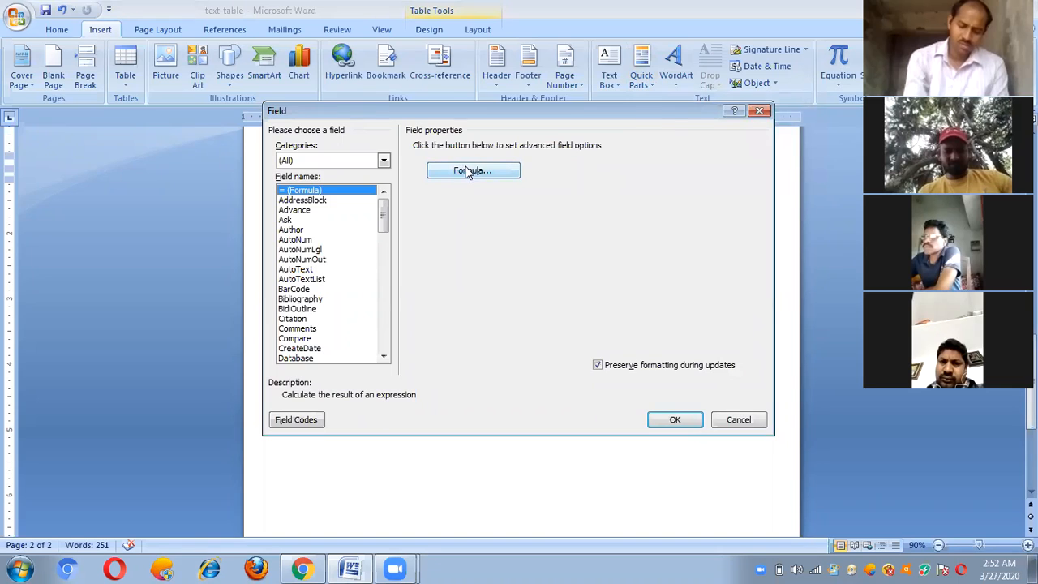
click(474, 171)
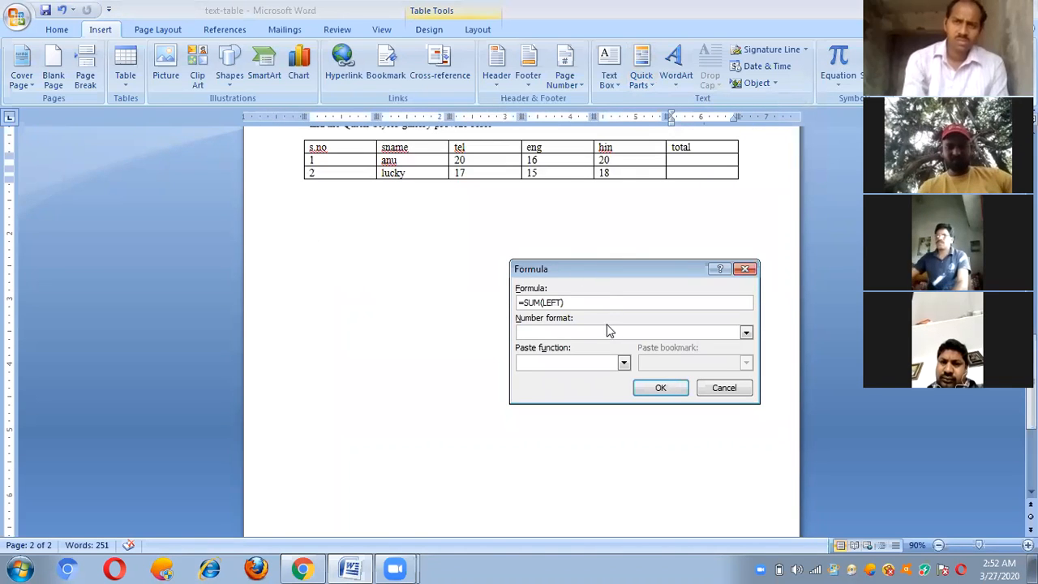